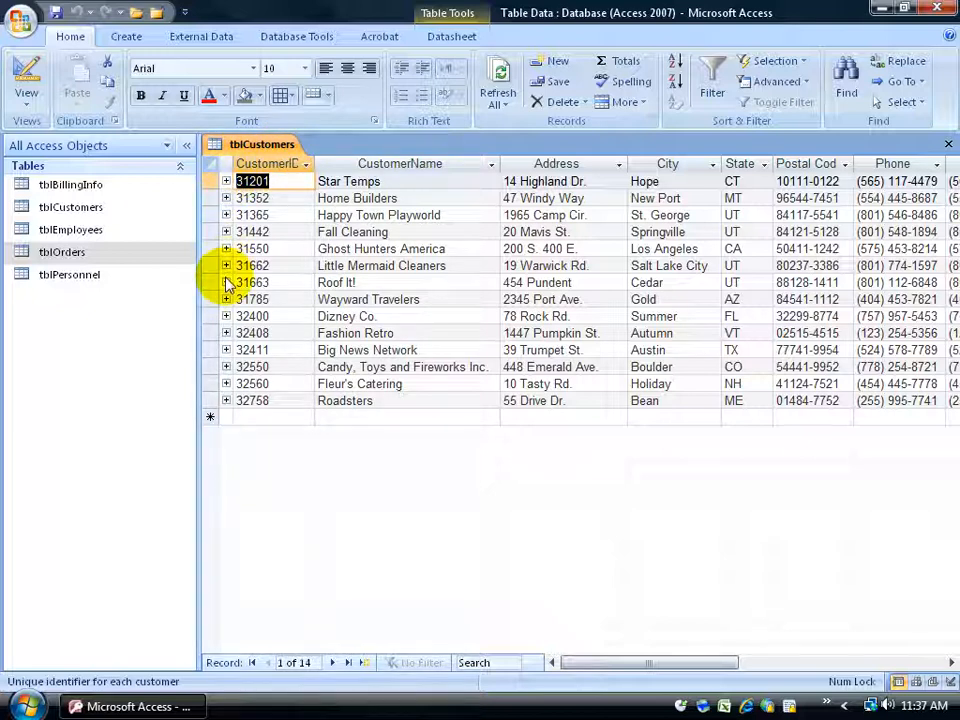
- Expand the related orders of the Star Temps record in tblCustomers and open the database relationships
{"action": "left_click", "coordinate": [226, 182]}
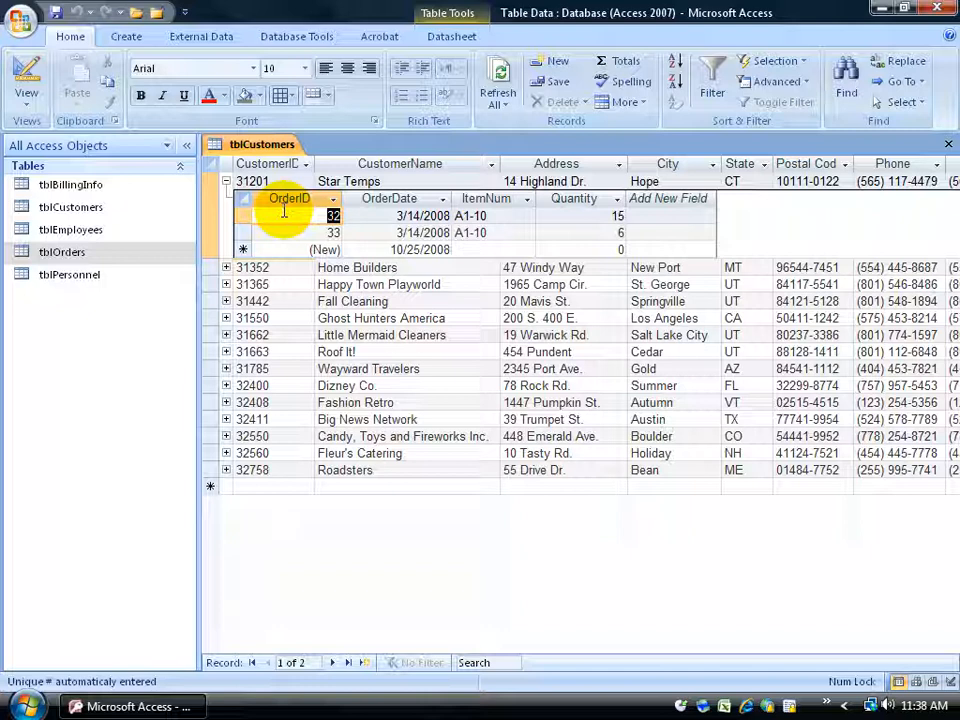
{"action": "left_click", "coordinate": [310, 37]}
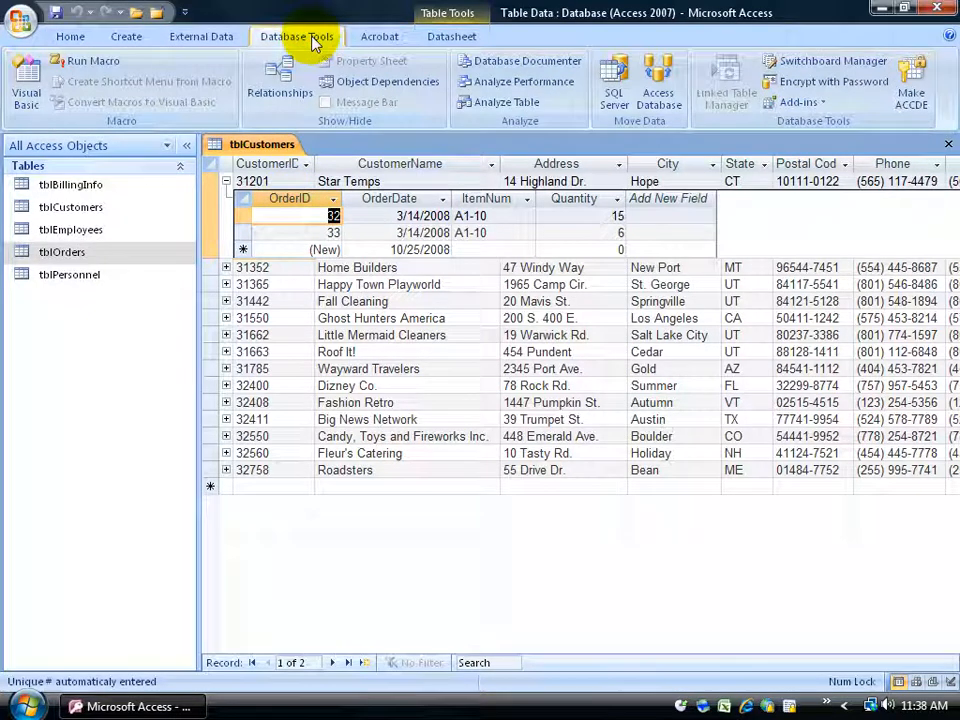
{"action": "left_click", "coordinate": [281, 80]}
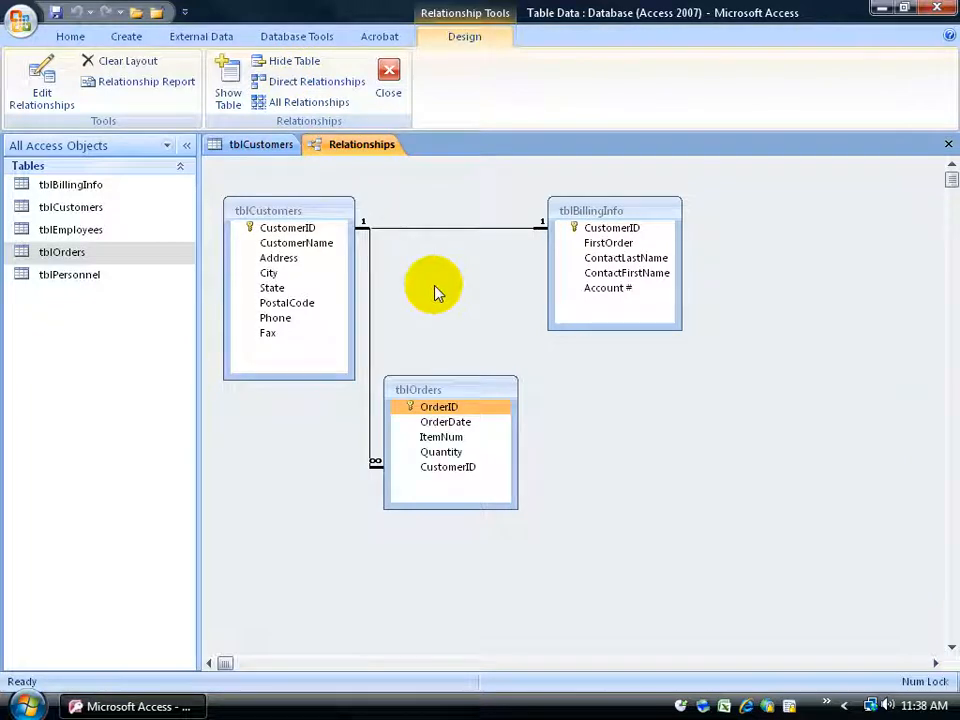
- Examine the key fields and the relationship lines between tblCustomers, tblOrders and tblBillingInfo
{"action": "left_click", "coordinate": [315, 213]}
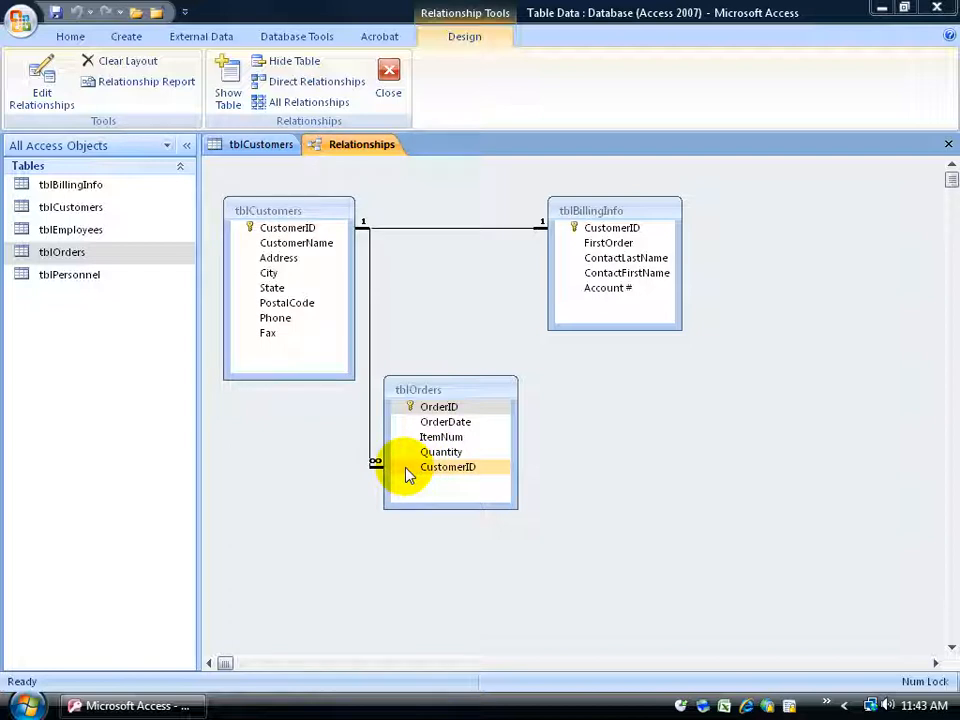
{"action": "left_click", "coordinate": [312, 230]}
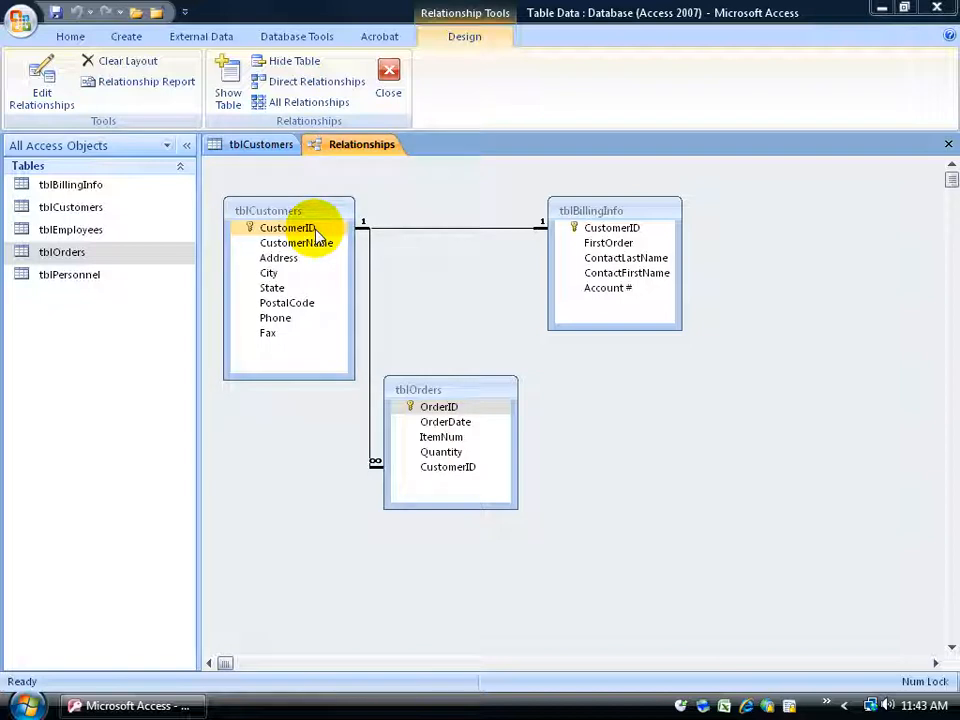
{"action": "left_click", "coordinate": [316, 247]}
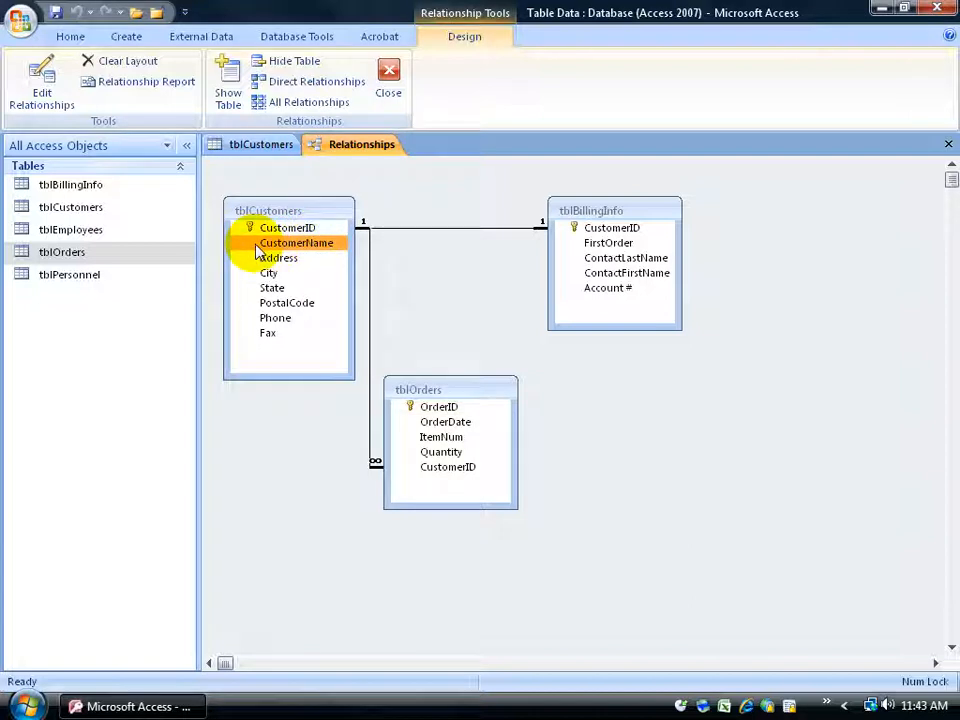
{"action": "left_click", "coordinate": [275, 228]}
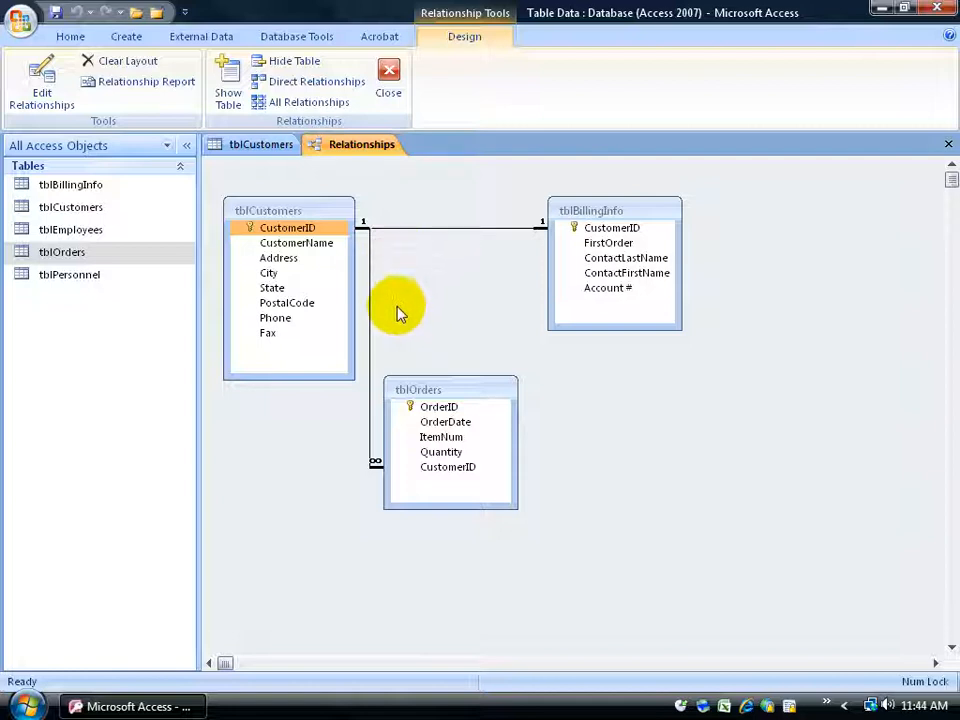
{"action": "left_click", "coordinate": [455, 421]}
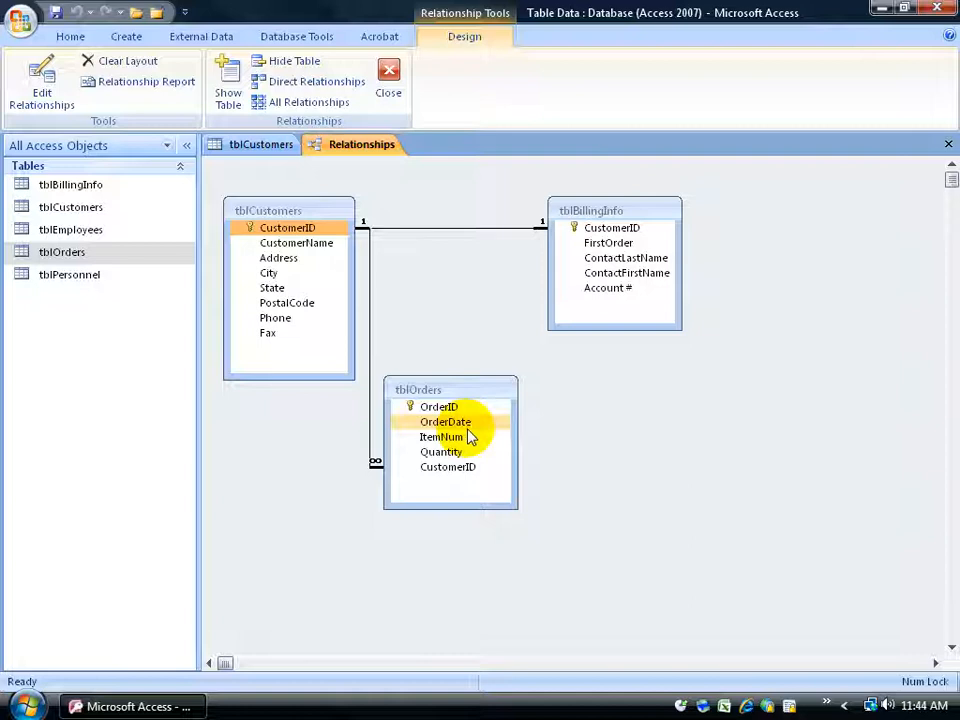
{"action": "left_click", "coordinate": [506, 392]}
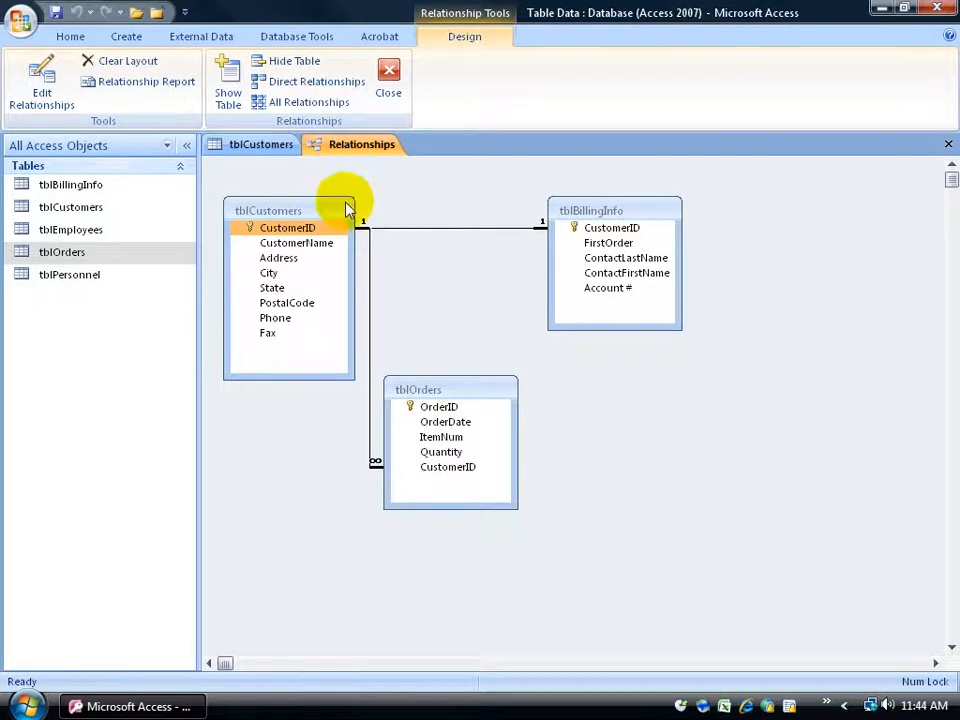
- Return to the tblCustomers datasheet and check the CustomerID and the related orders of Star Temps
{"action": "left_click", "coordinate": [262, 146]}
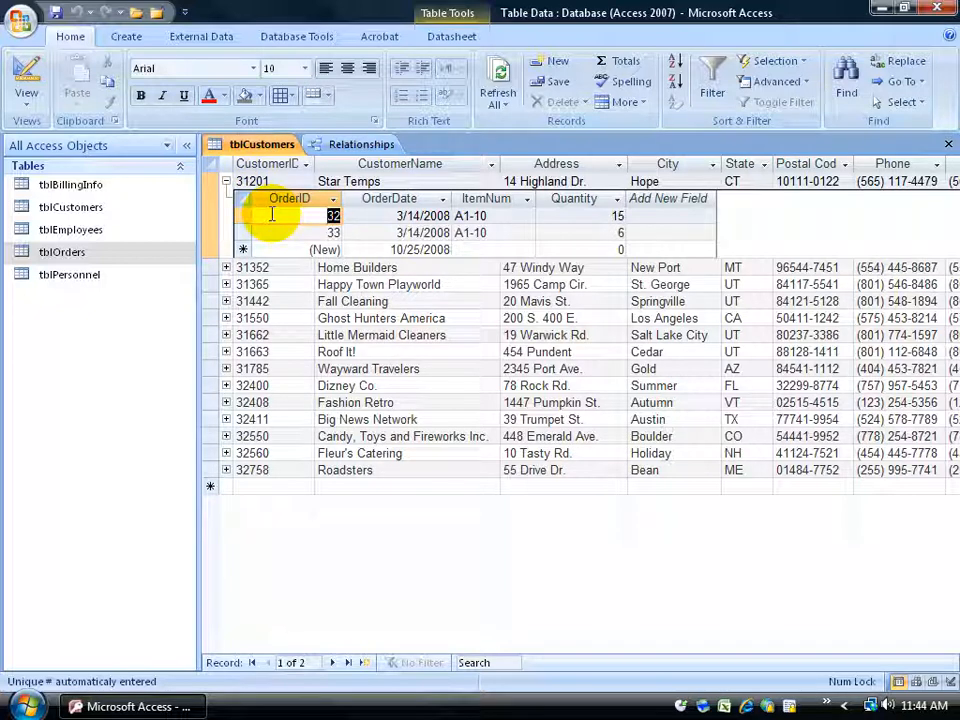
{"action": "left_click", "coordinate": [275, 180]}
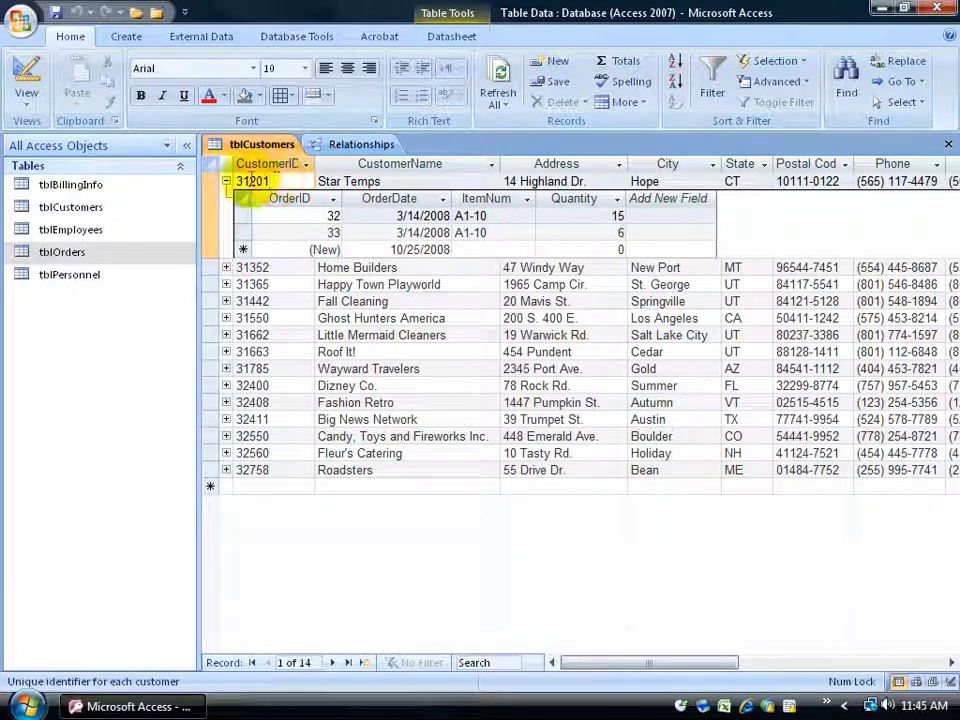
{"action": "left_click", "coordinate": [271, 215]}
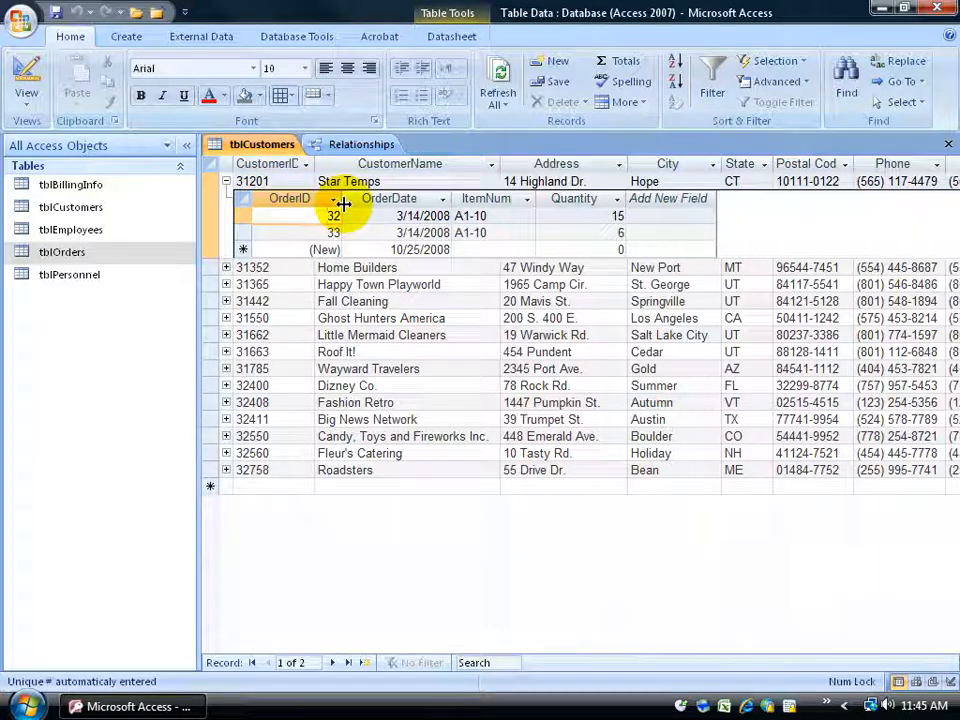
- Check the CustomerID field of tblOrders in the relationships and open the tblOrders table
{"action": "left_click", "coordinate": [364, 145]}
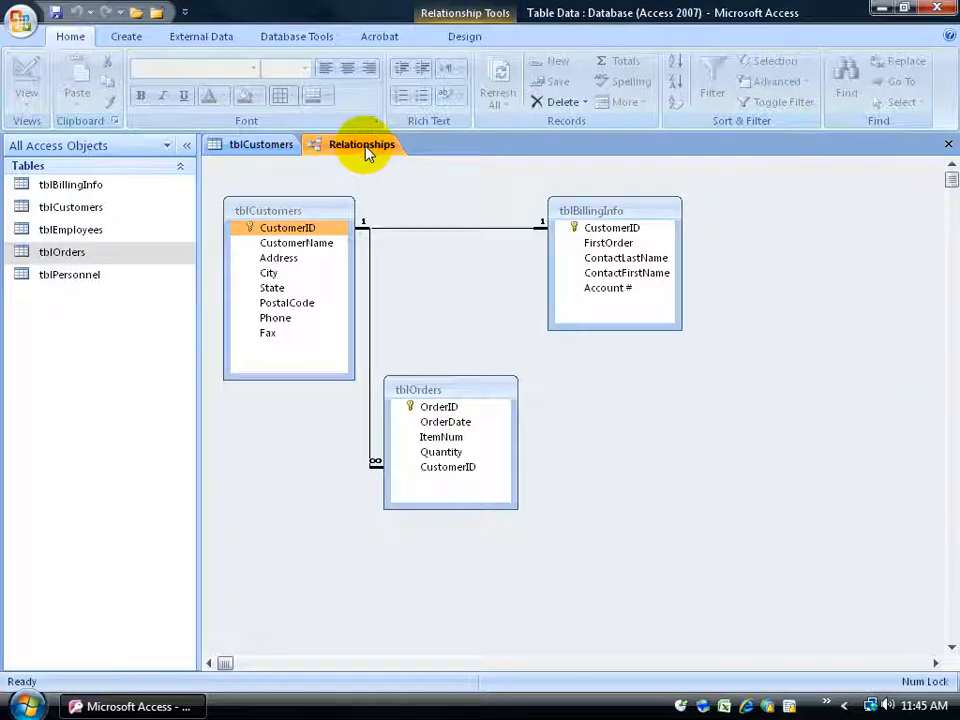
{"action": "left_click", "coordinate": [446, 470]}
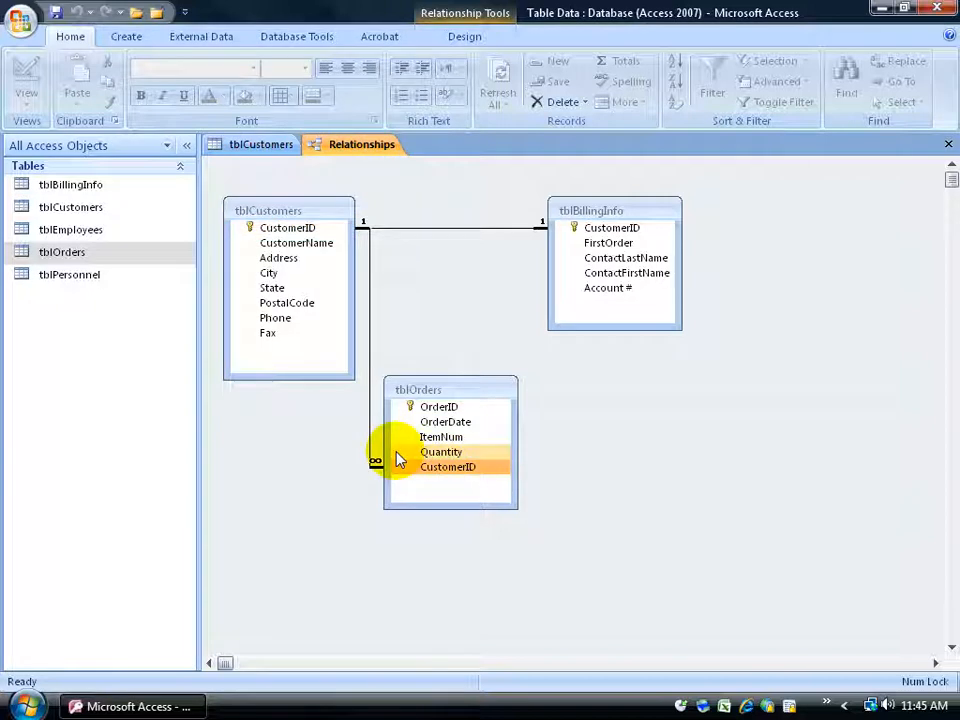
{"action": "double_click", "coordinate": [86, 256]}
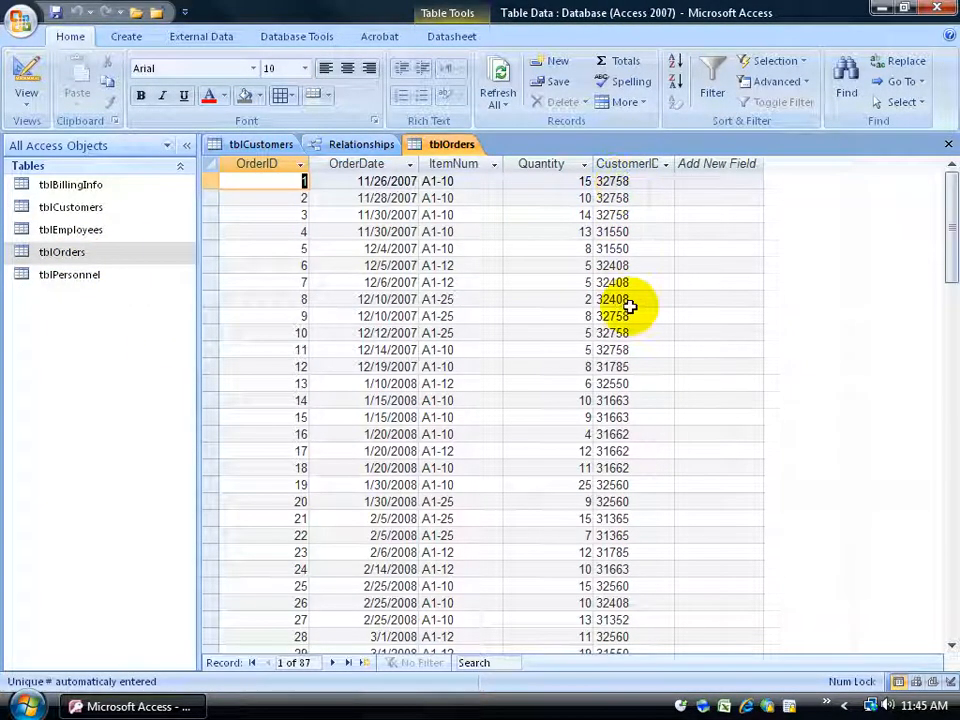
- Compare the Star Temps orders with the table relationships and collapse the record's subdatasheet in tblCustomers
{"action": "left_click", "coordinate": [250, 144]}
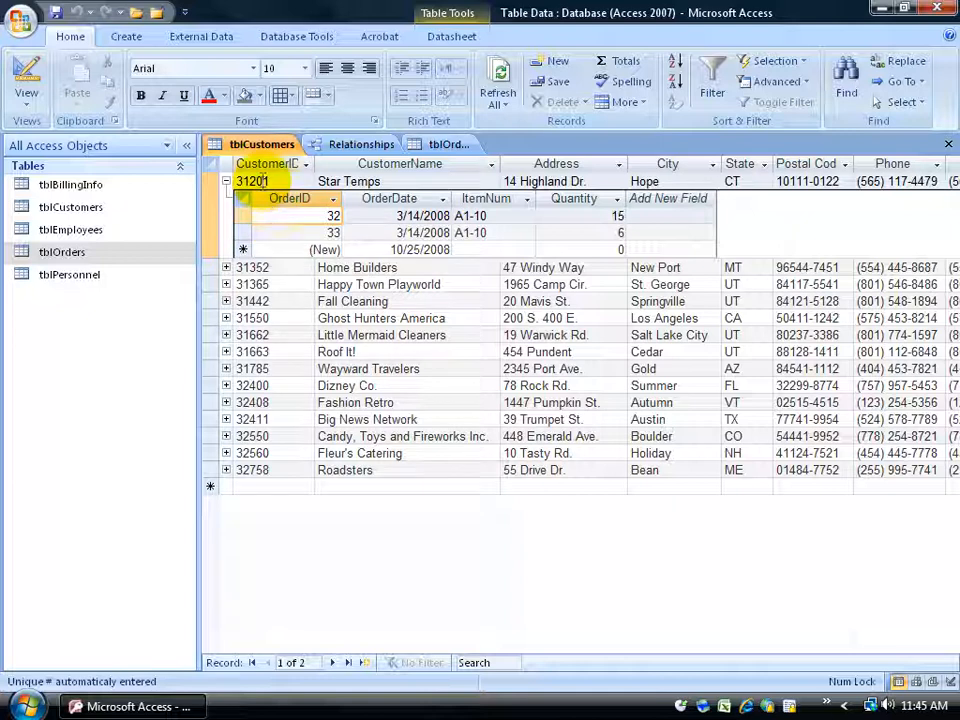
{"action": "left_click", "coordinate": [266, 181]}
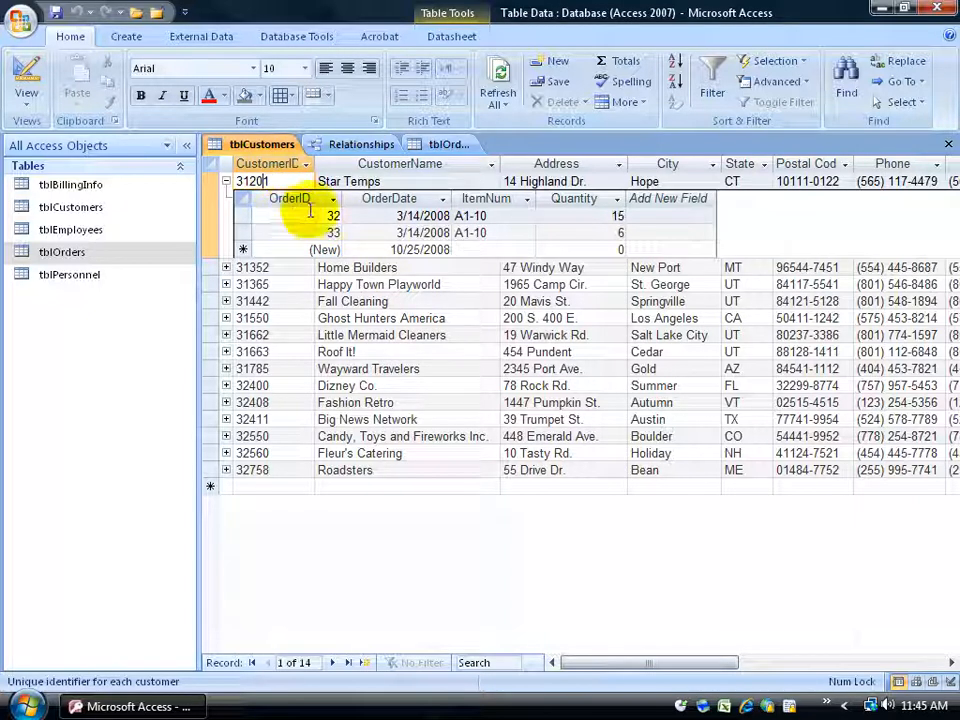
{"action": "left_click", "coordinate": [372, 144]}
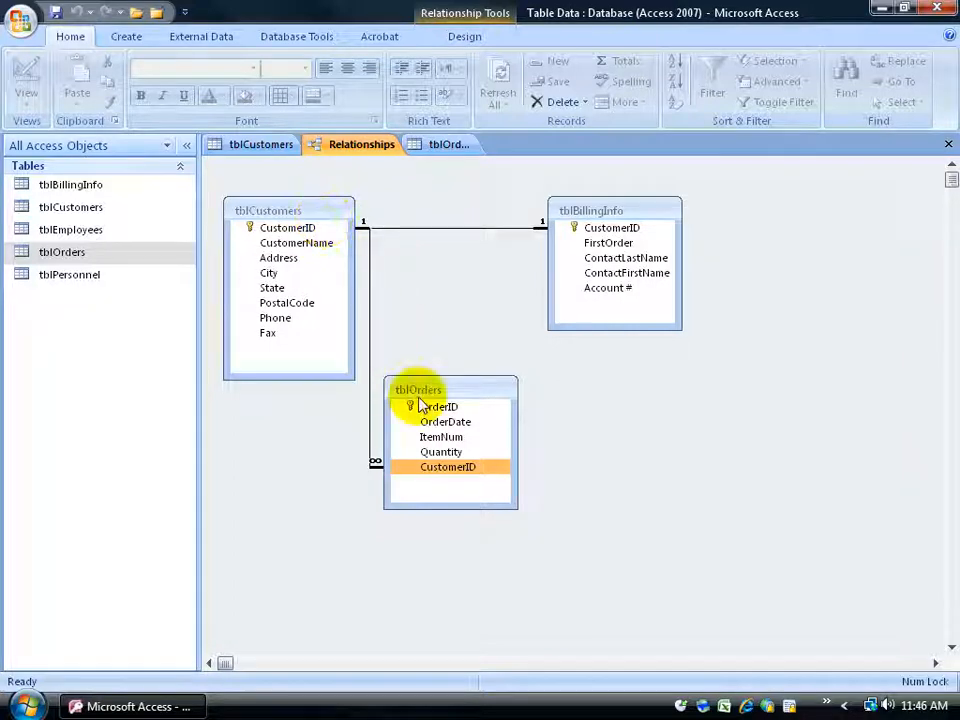
{"action": "left_click", "coordinate": [262, 145]}
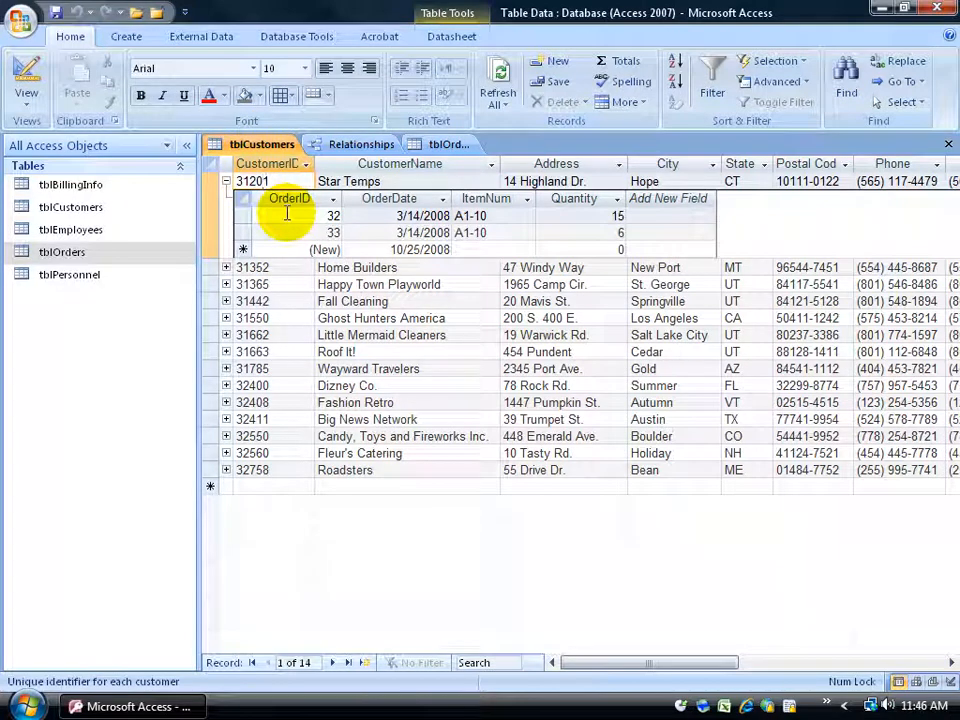
{"action": "left_click", "coordinate": [226, 182]}
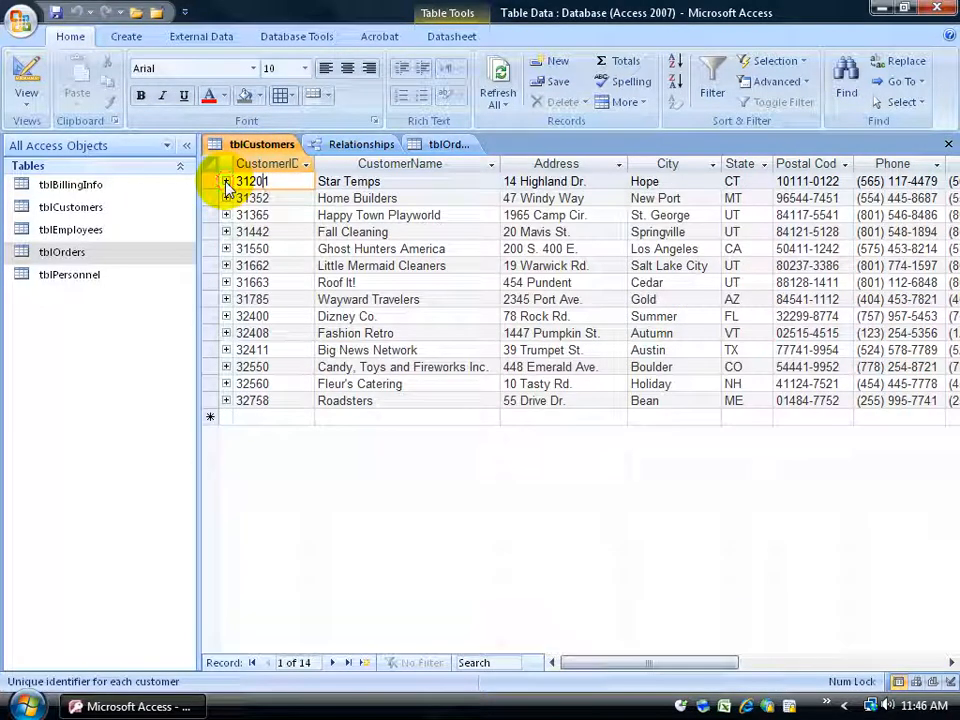
- Review the tblOrders datasheet and check how the table is related to tblCustomers
{"action": "left_click", "coordinate": [447, 146]}
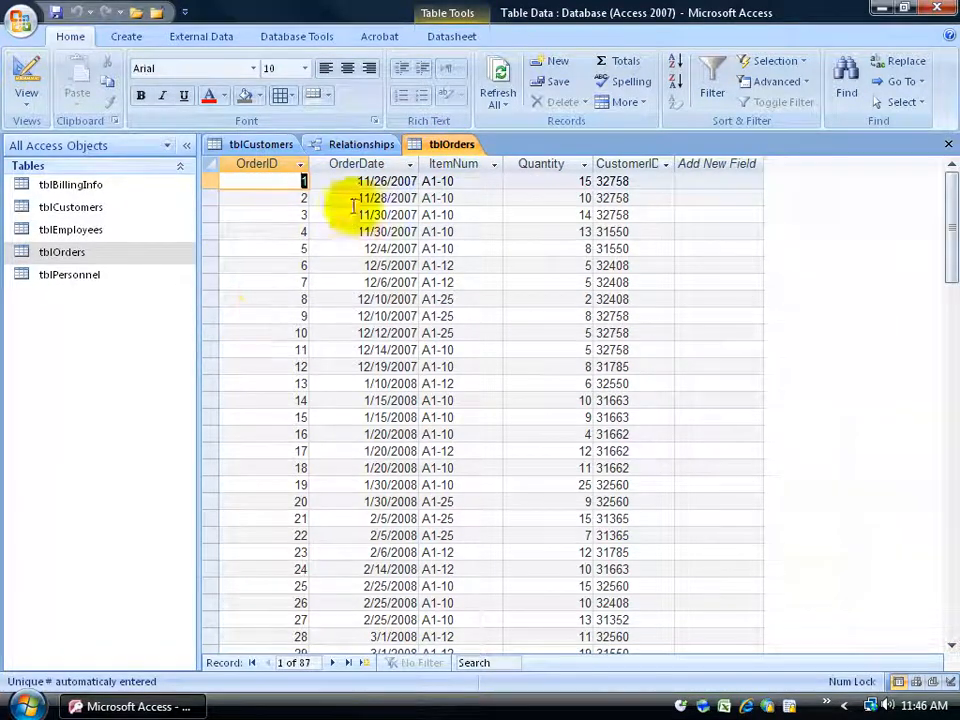
{"action": "left_click", "coordinate": [368, 145]}
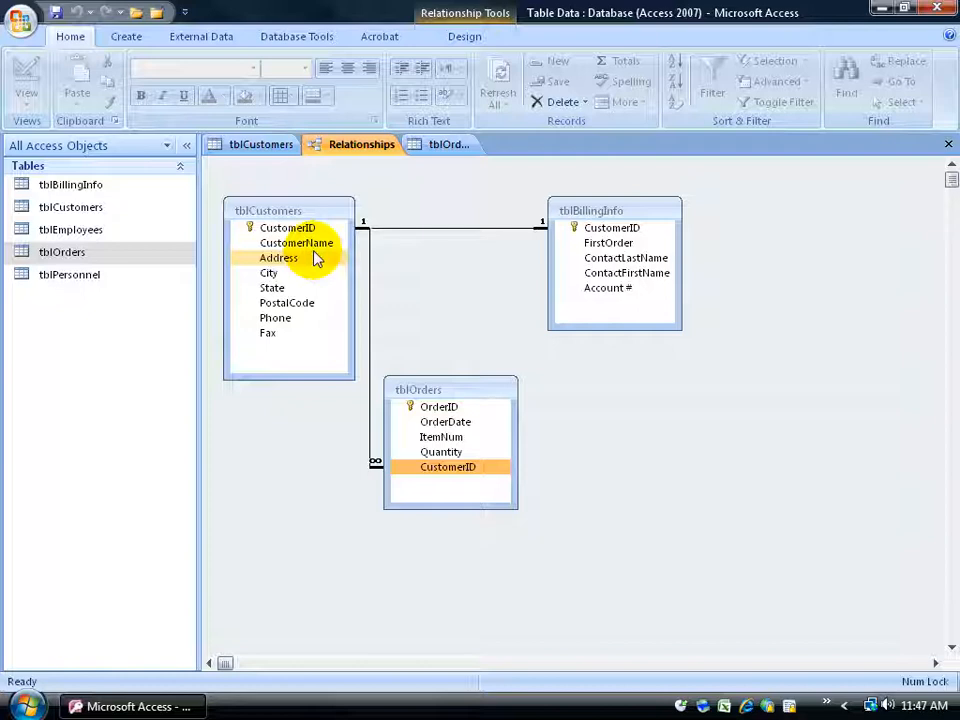
{"action": "left_click", "coordinate": [458, 146]}
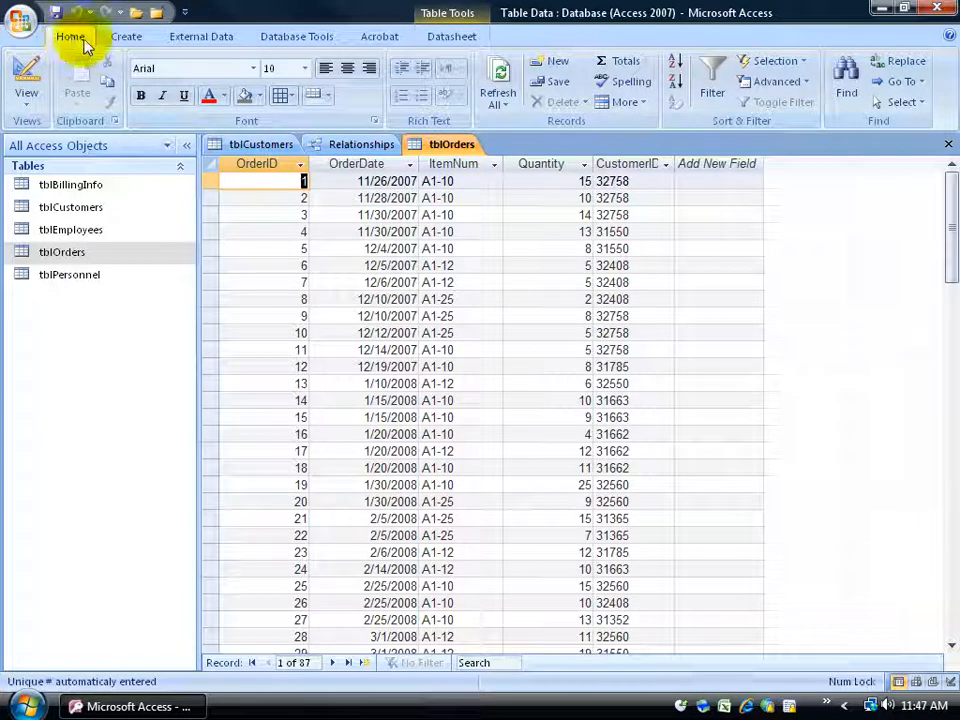
{"action": "left_click", "coordinate": [627, 103]}
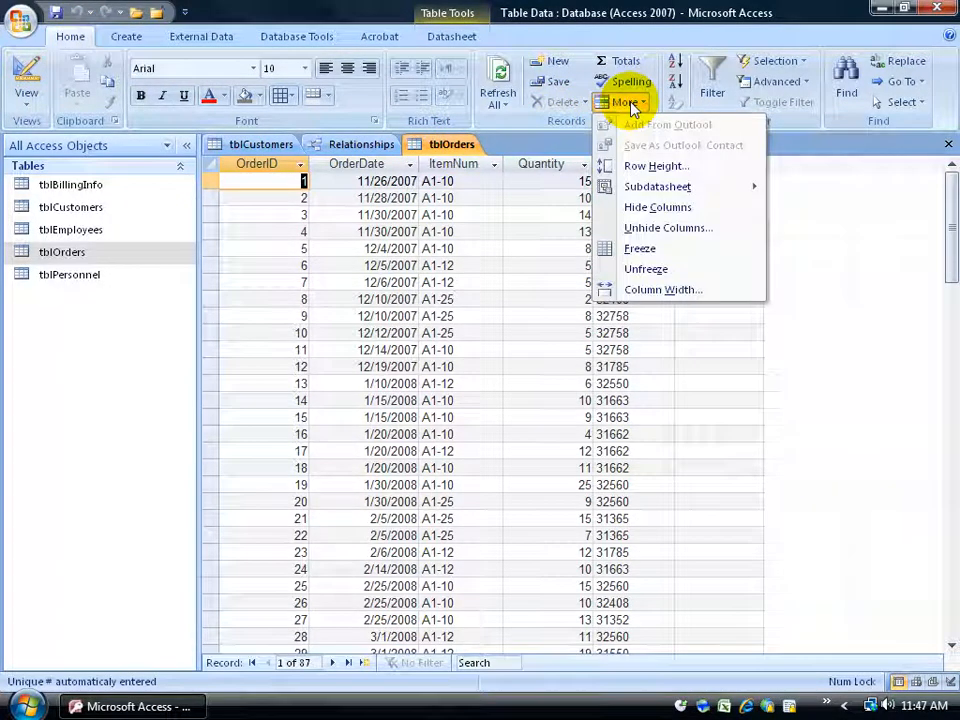
{"action": "mouse_move", "coordinate": [656, 189]}
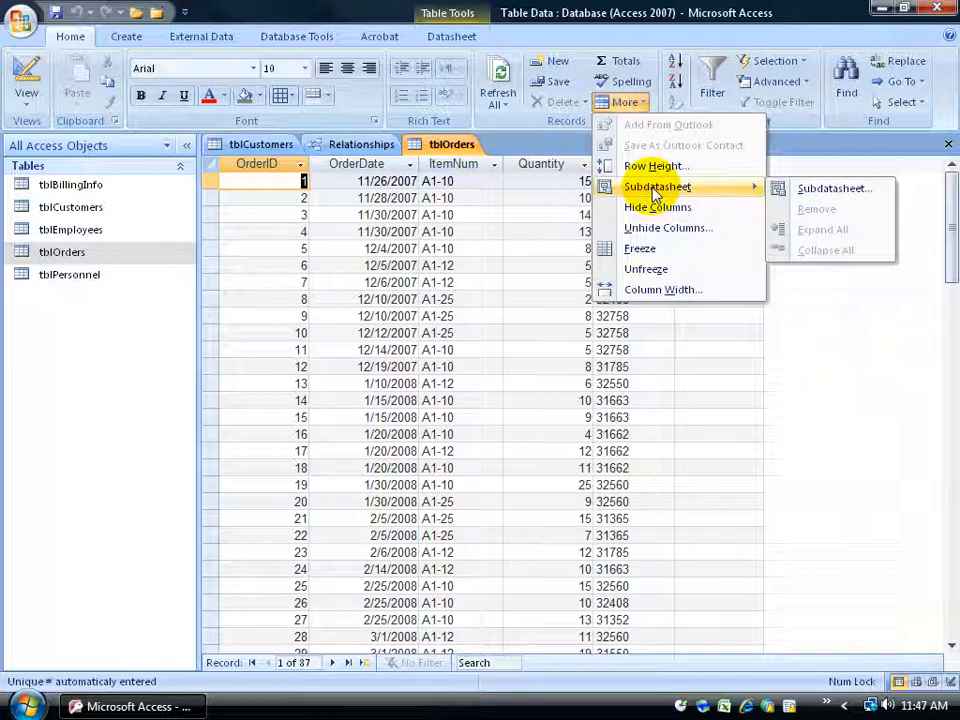
{"action": "left_click", "coordinate": [800, 195]}
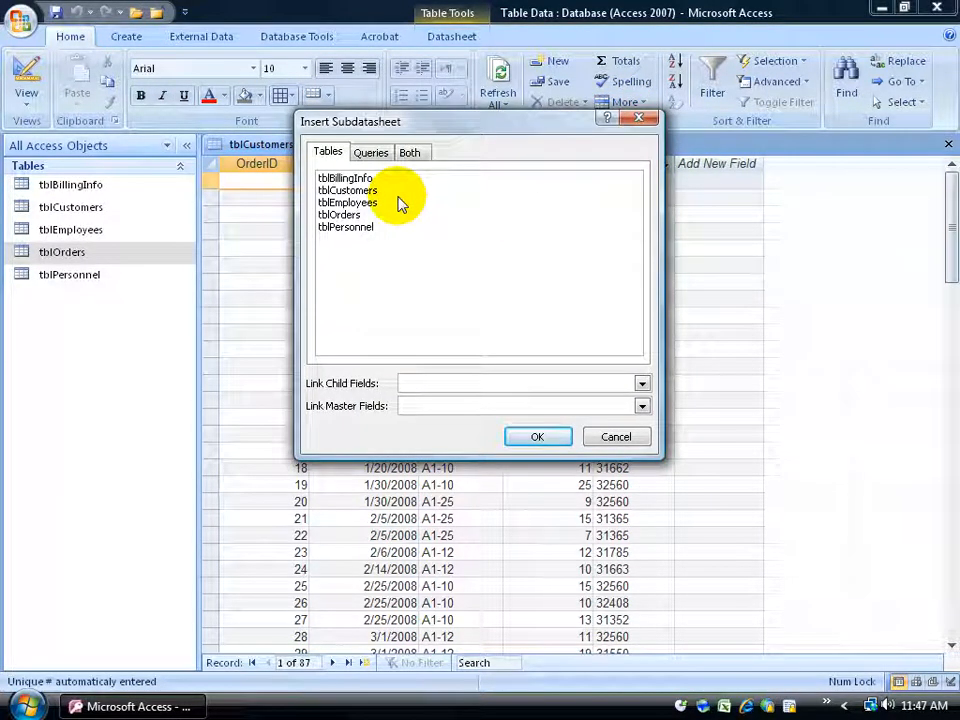
{"action": "left_click_drag", "start_coordinate": [390, 126], "coordinate": [520, 205]}
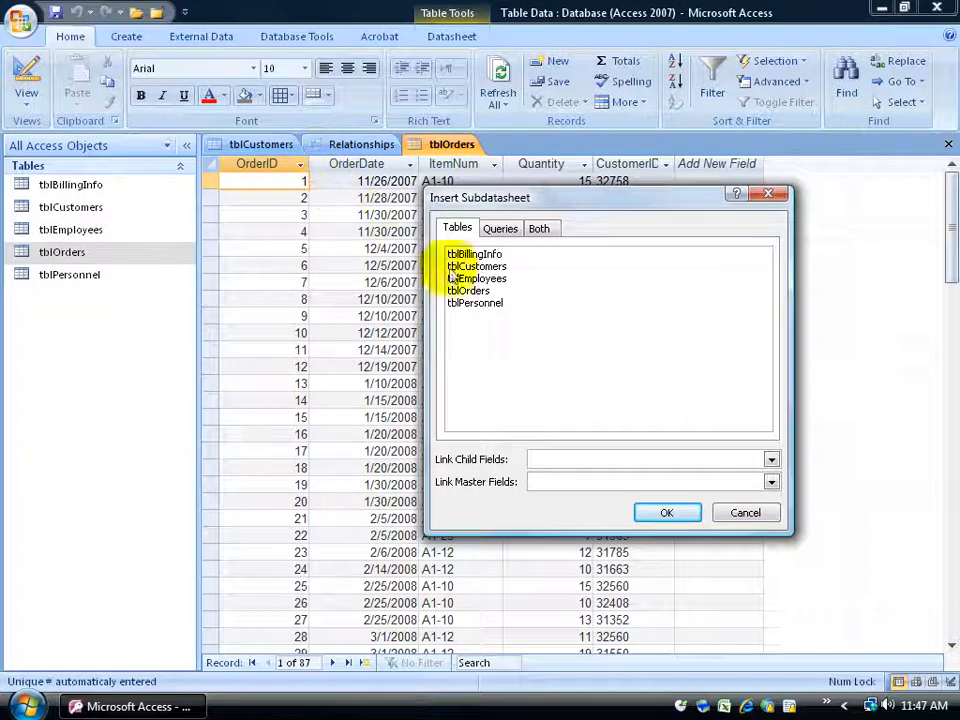
{"action": "left_click", "coordinate": [480, 267]}
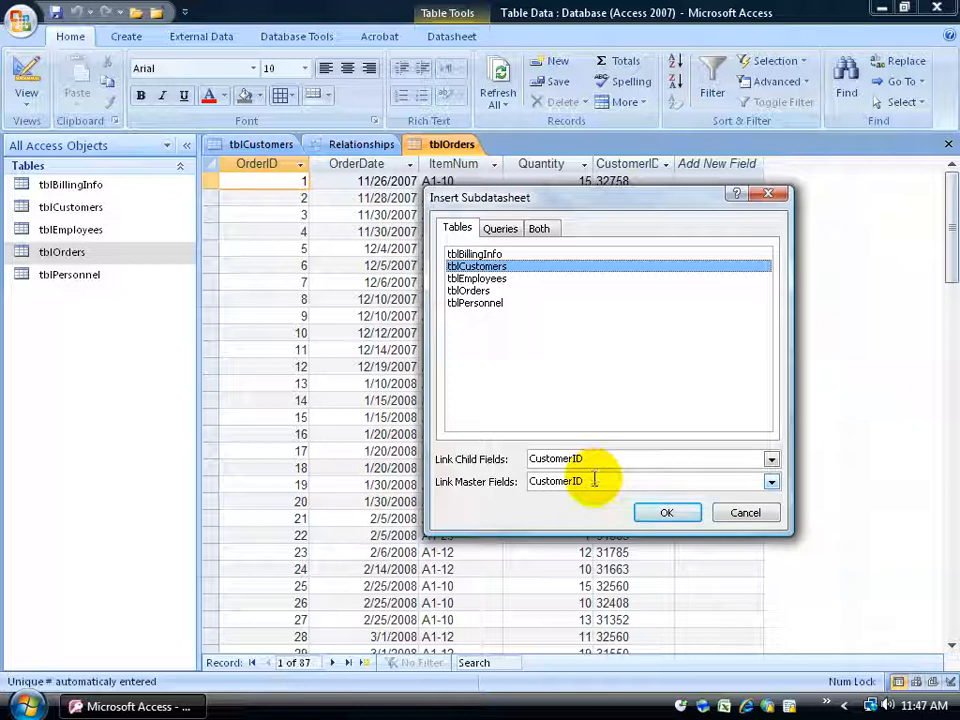
{"action": "left_click", "coordinate": [499, 256]}
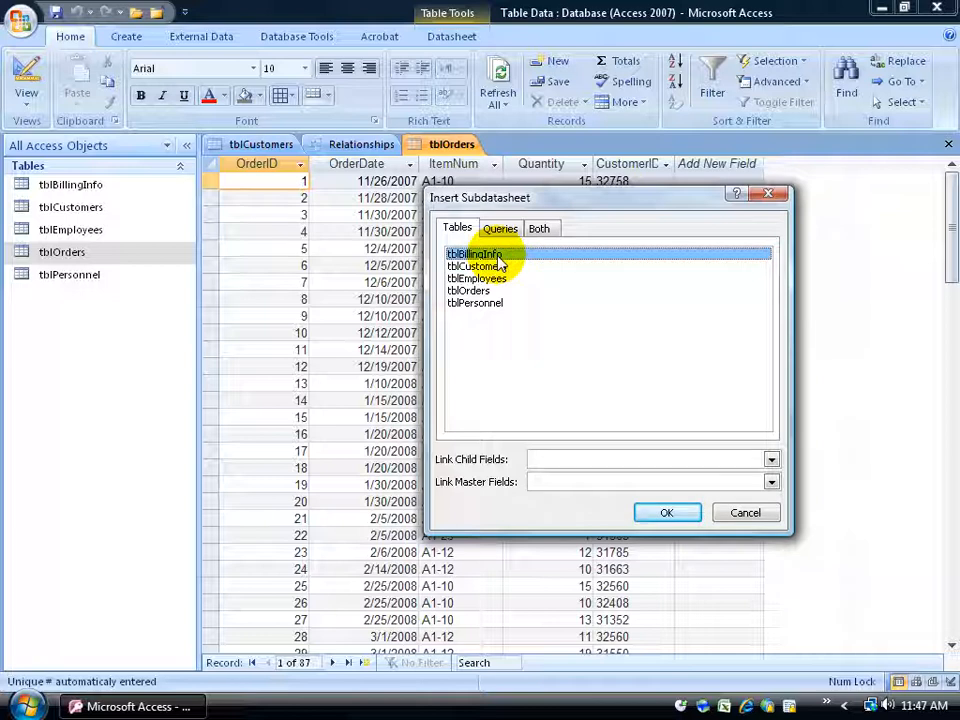
{"action": "left_click", "coordinate": [745, 512]}
{"action": "left_click", "coordinate": [372, 148]}
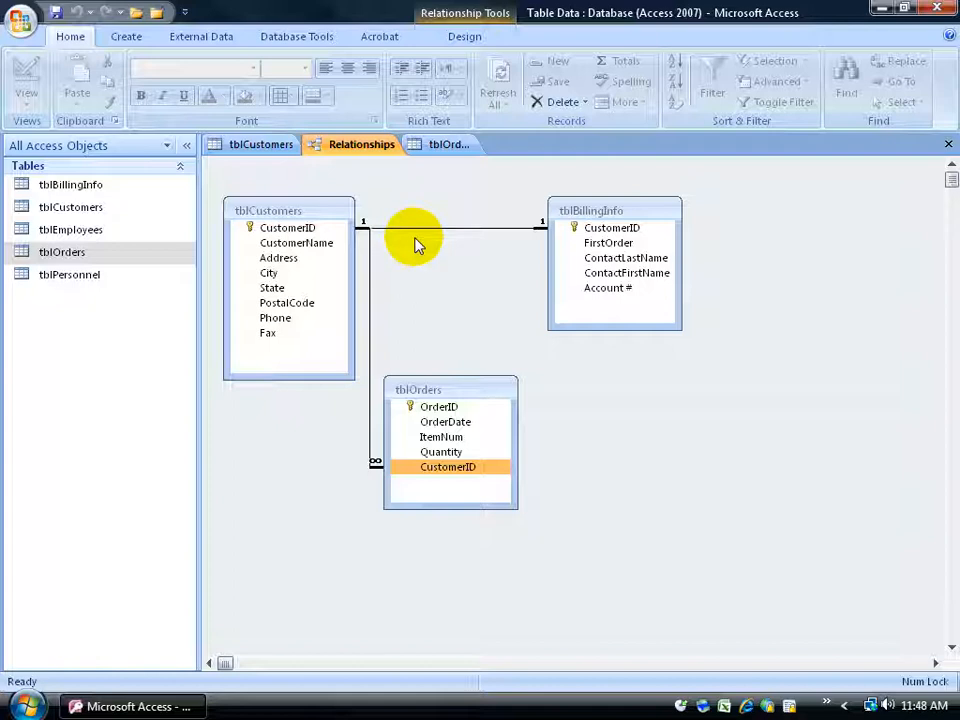
- Start inserting a subdatasheet into the tblOrders table and choose tblCustomers as its source table
{"action": "left_click", "coordinate": [449, 145]}
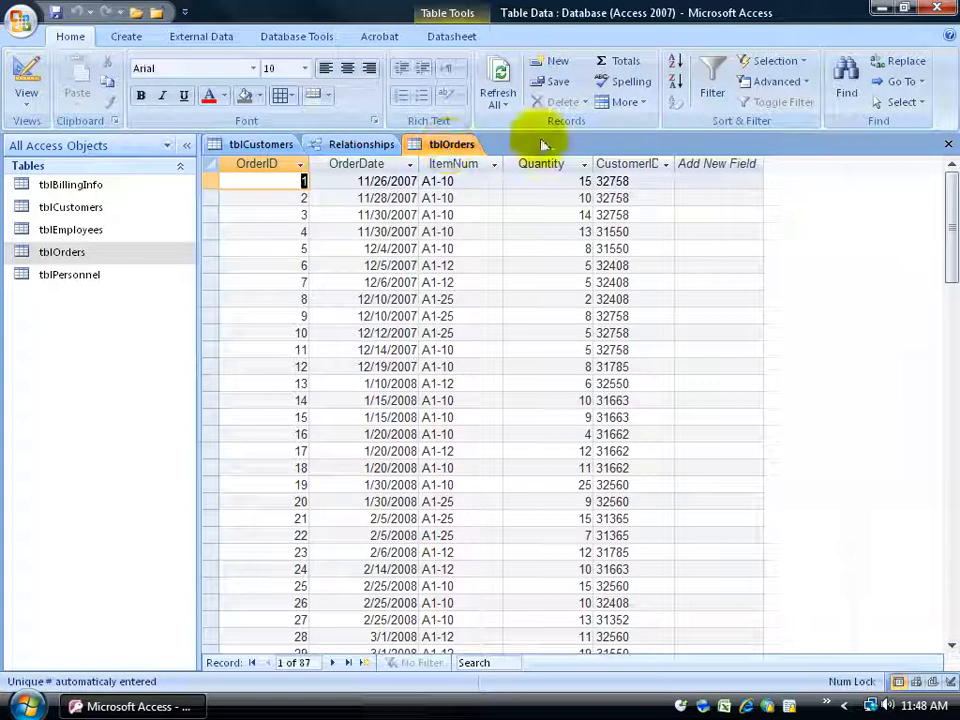
{"action": "left_click", "coordinate": [632, 102]}
{"action": "mouse_move", "coordinate": [666, 192]}
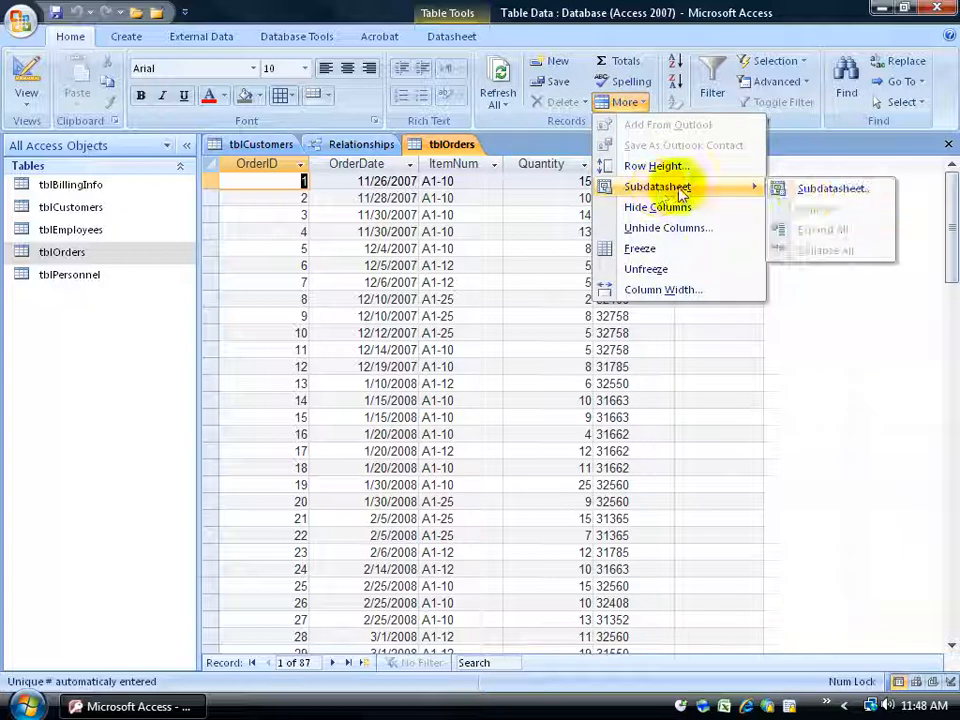
{"action": "left_click", "coordinate": [821, 188]}
{"action": "left_click", "coordinate": [362, 180]}
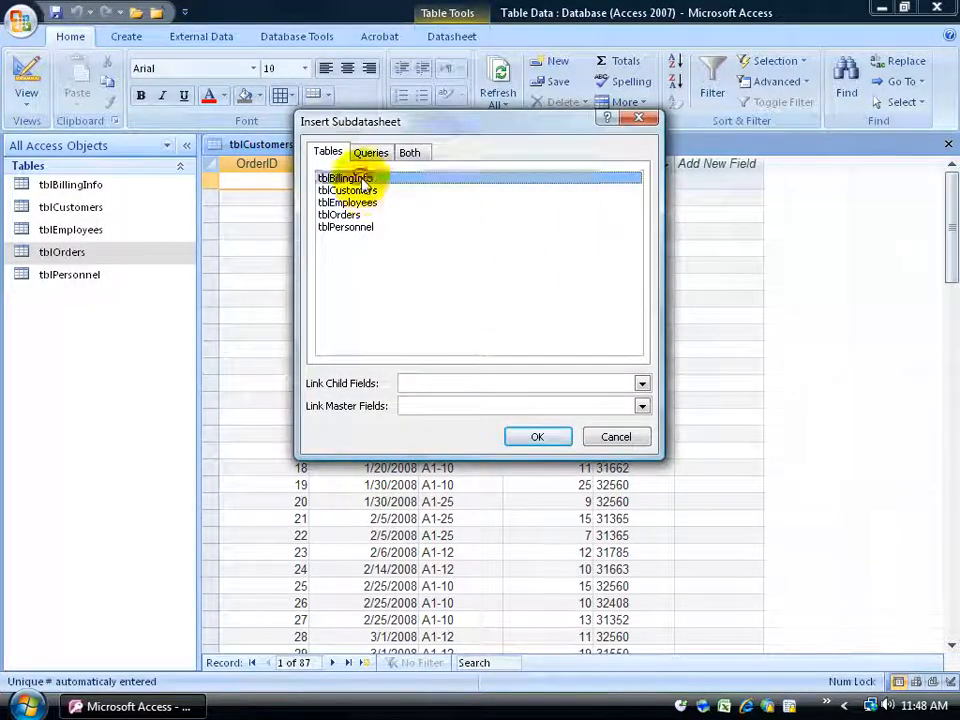
{"action": "left_click", "coordinate": [350, 190]}
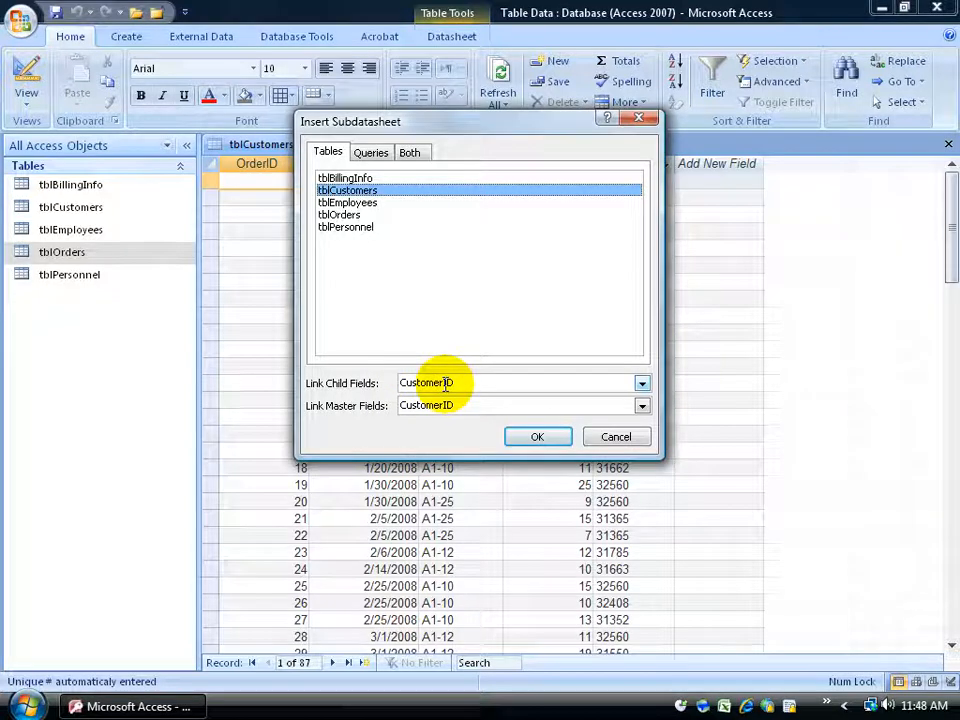
{"action": "left_click_drag", "start_coordinate": [429, 131], "coordinate": [612, 180]}
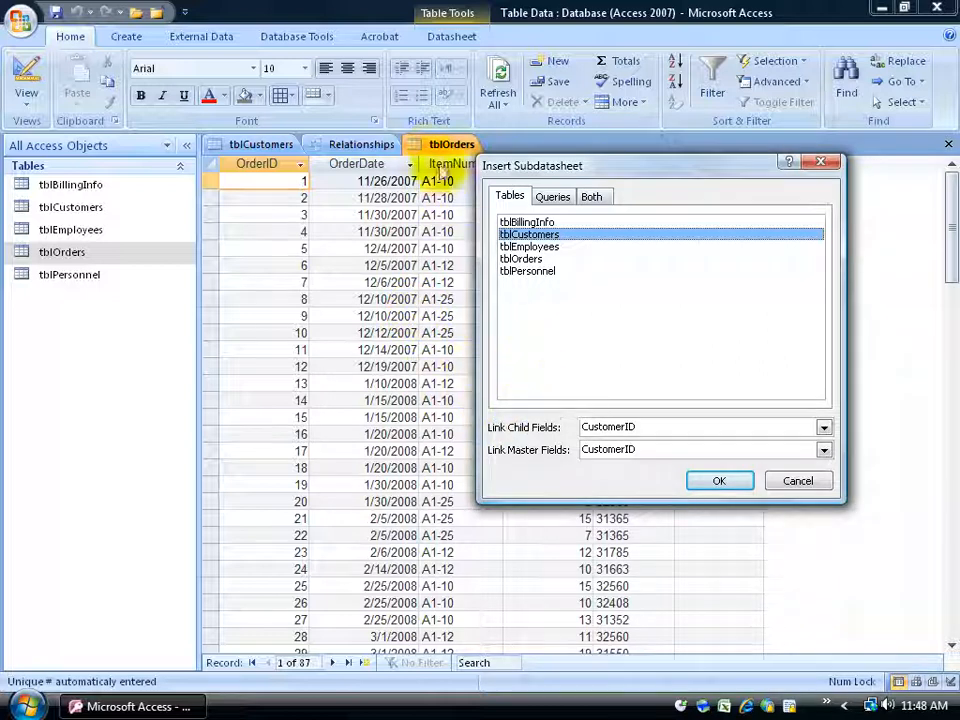
- Set both the master and child link fields to CustomerID and insert the subdatasheet into tblOrders
{"action": "left_click", "coordinate": [823, 449]}
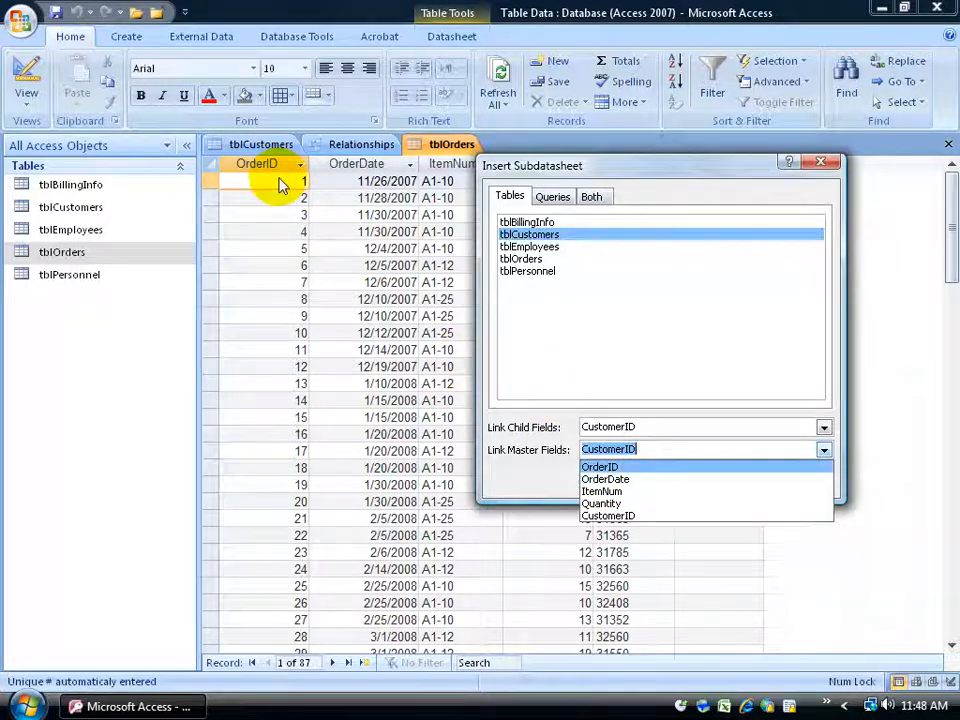
{"action": "left_click", "coordinate": [604, 515]}
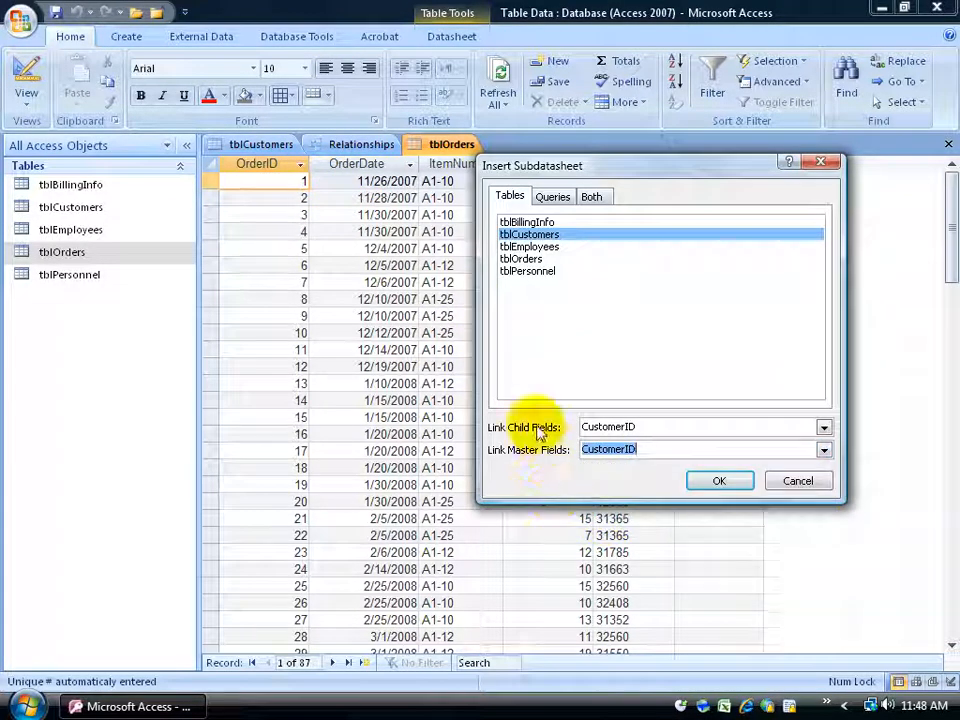
{"action": "left_click", "coordinate": [640, 427]}
{"action": "left_click", "coordinate": [824, 430]}
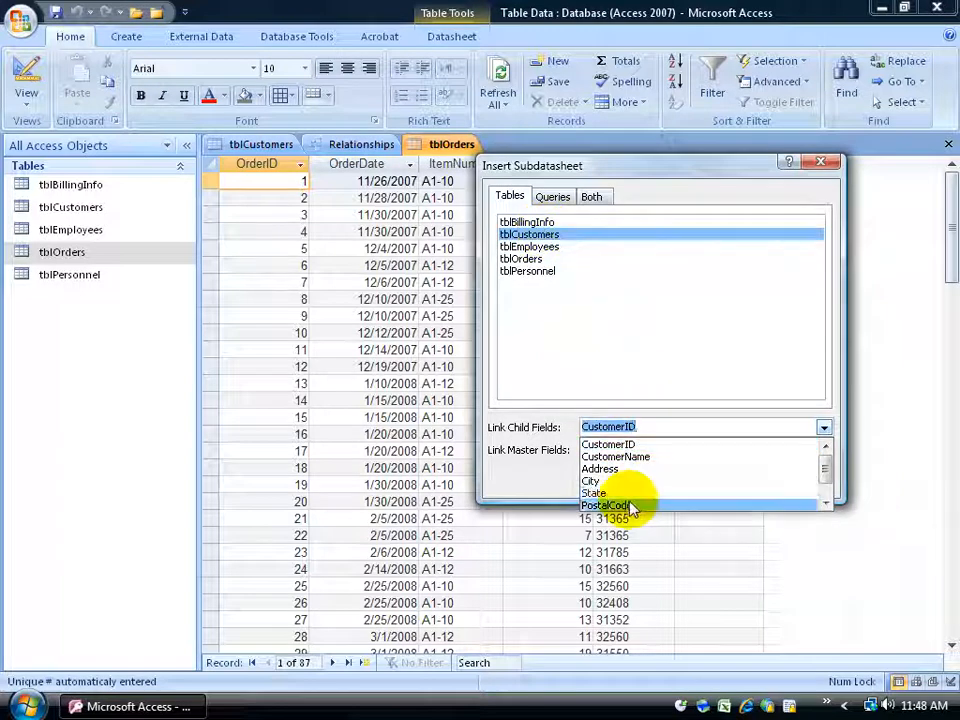
{"action": "left_click", "coordinate": [627, 443]}
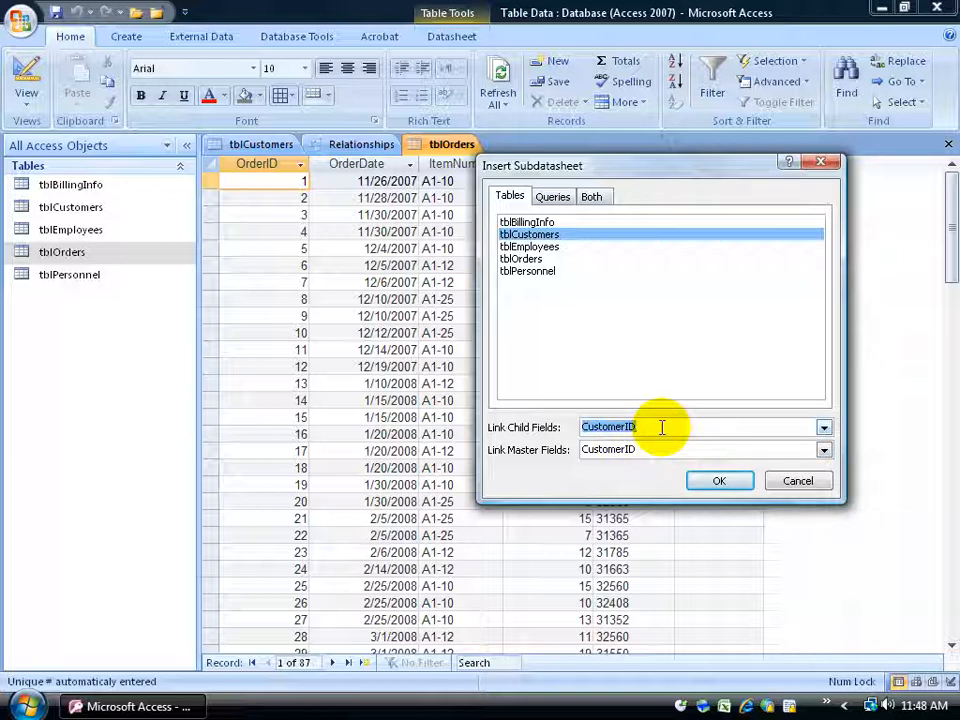
{"action": "left_click", "coordinate": [711, 480]}
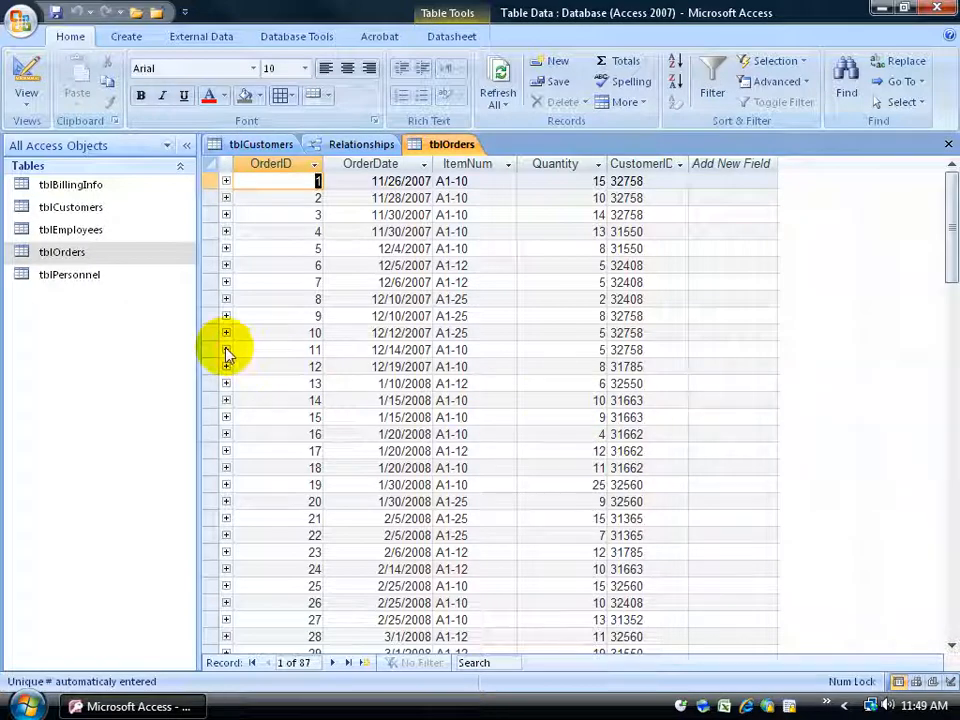
- Expand order 11 in tblOrders and drill down through its nested customer and order subdatasheets
{"action": "left_click", "coordinate": [226, 350]}
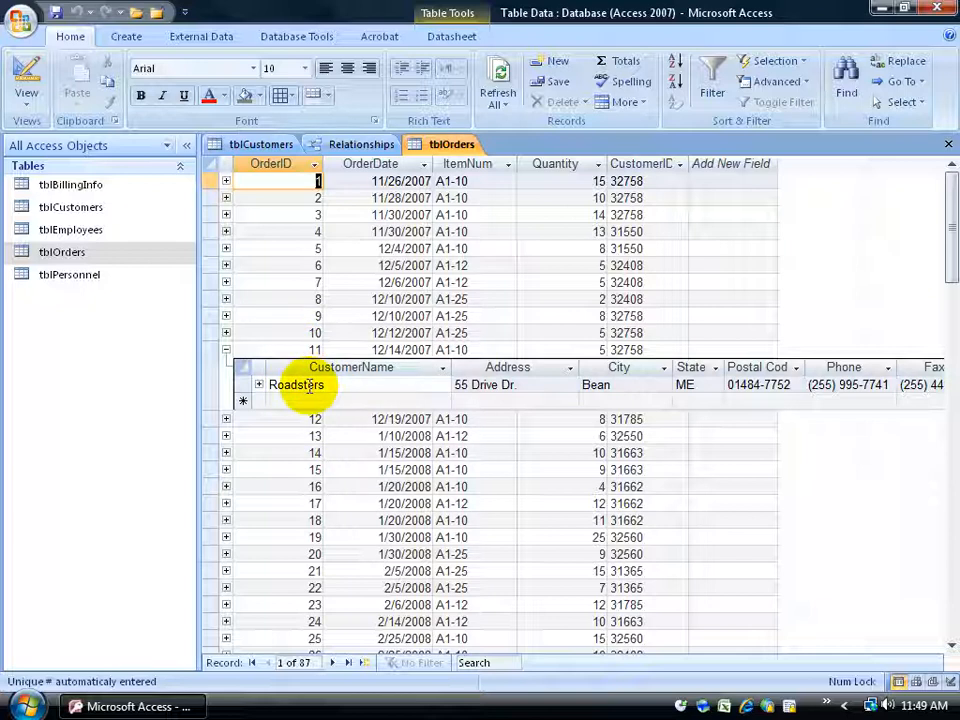
{"action": "left_click", "coordinate": [259, 385]}
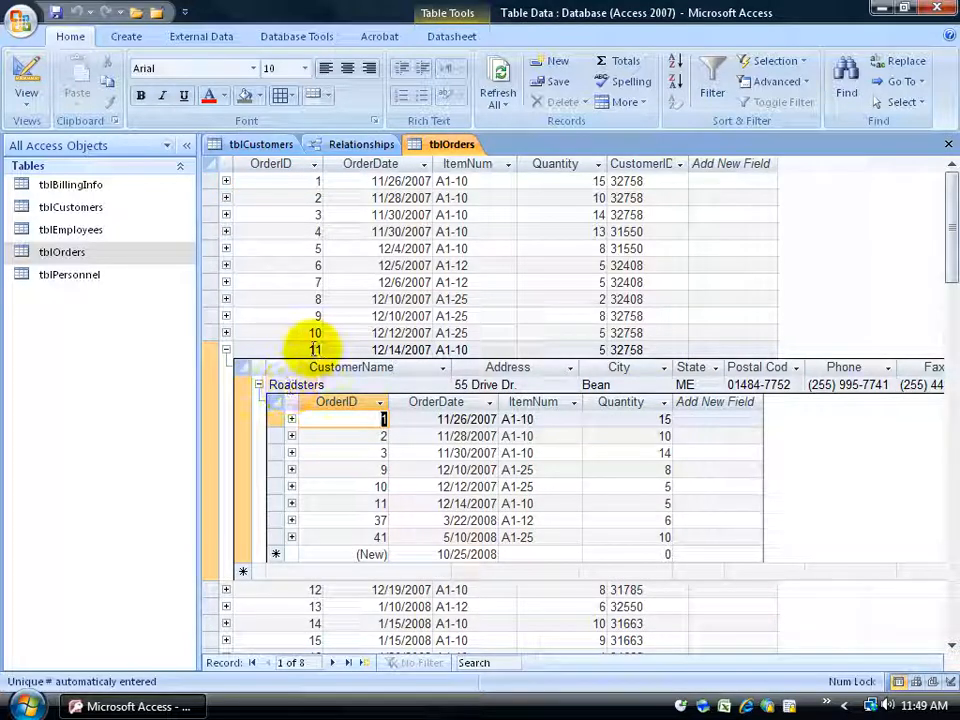
{"action": "left_click", "coordinate": [380, 503]}
{"action": "double_click", "coordinate": [380, 503]}
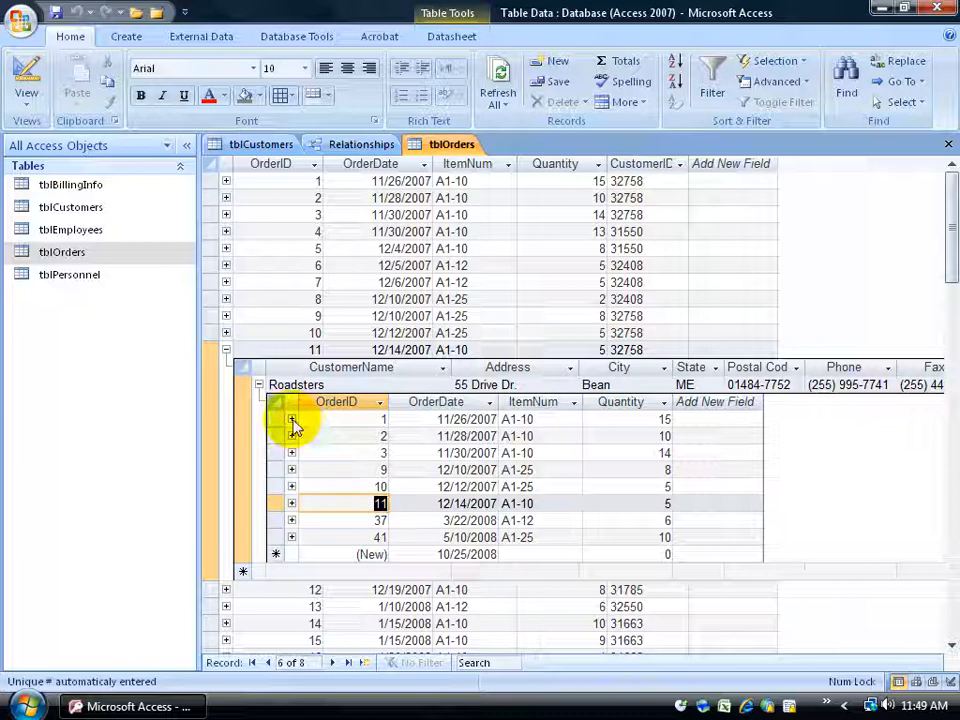
{"action": "left_click", "coordinate": [291, 503]}
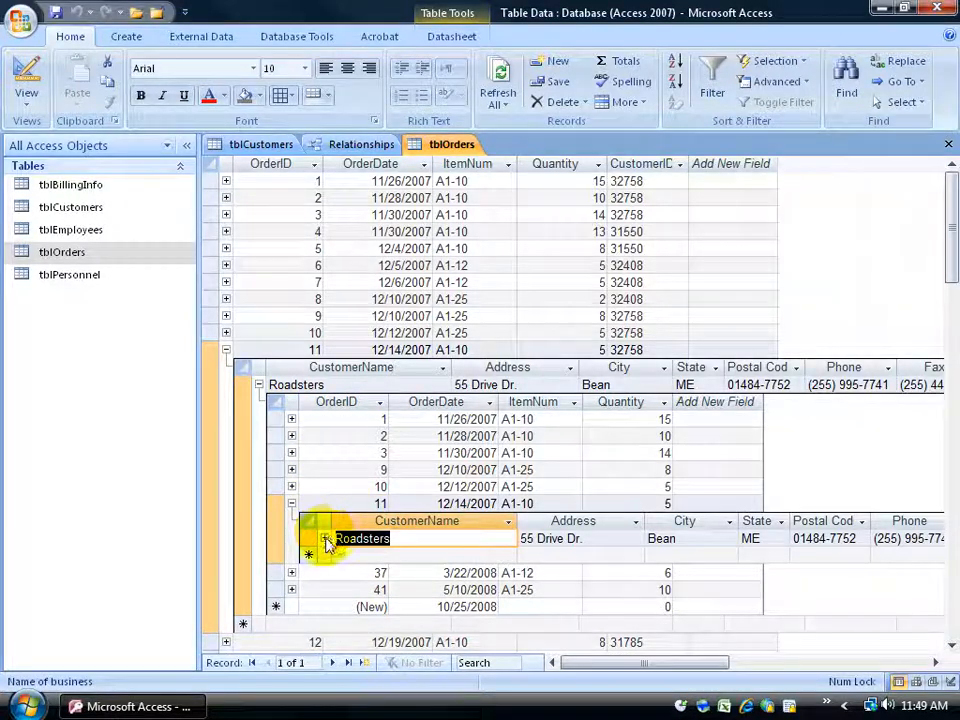
{"action": "left_click", "coordinate": [323, 538]}
{"action": "scroll", "coordinate": [468, 558], "scroll_direction": "down", "scroll_amount": 2}
{"action": "scroll", "coordinate": [467, 556], "scroll_direction": "up", "scroll_amount": 2}
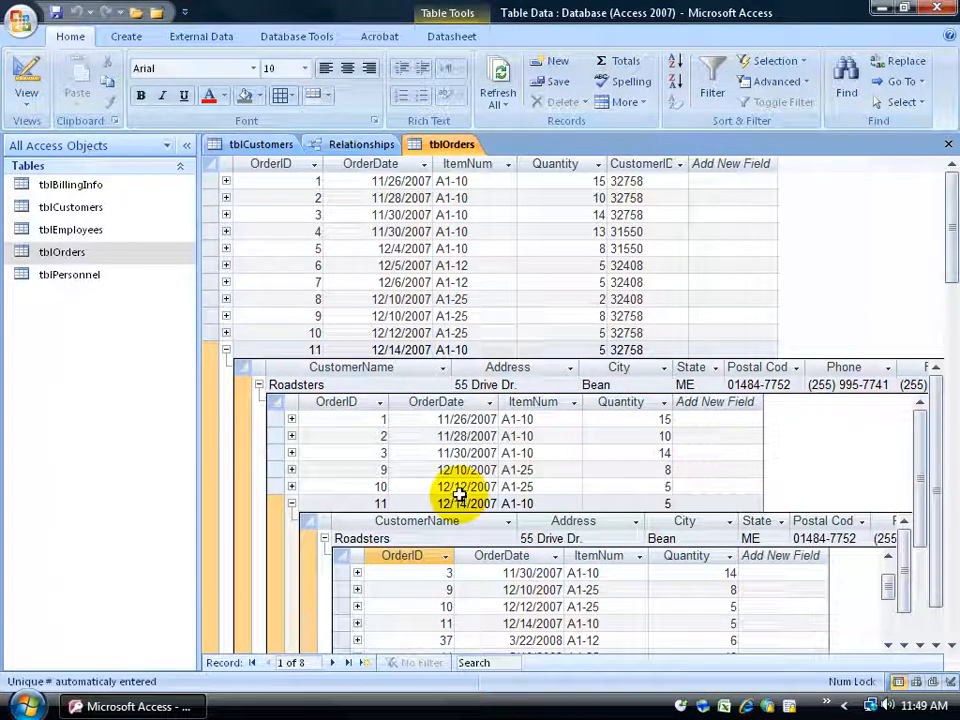
- Collapse the nested subdatasheets of order 11 and check how tblOrders is related to tblCustomers
{"action": "left_click", "coordinate": [324, 538]}
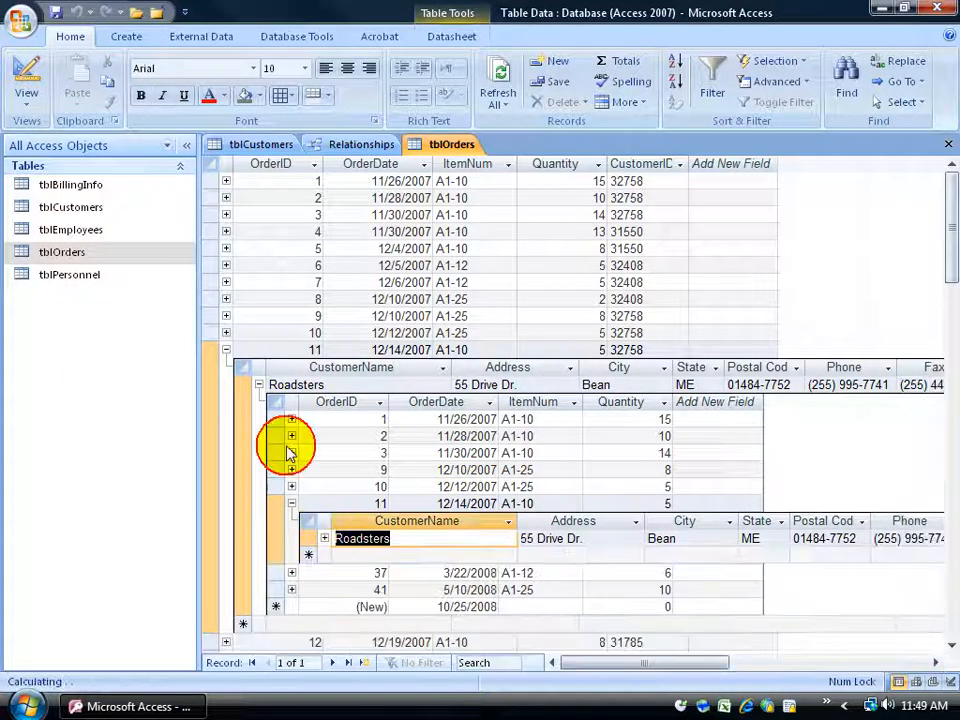
{"action": "left_click", "coordinate": [259, 386]}
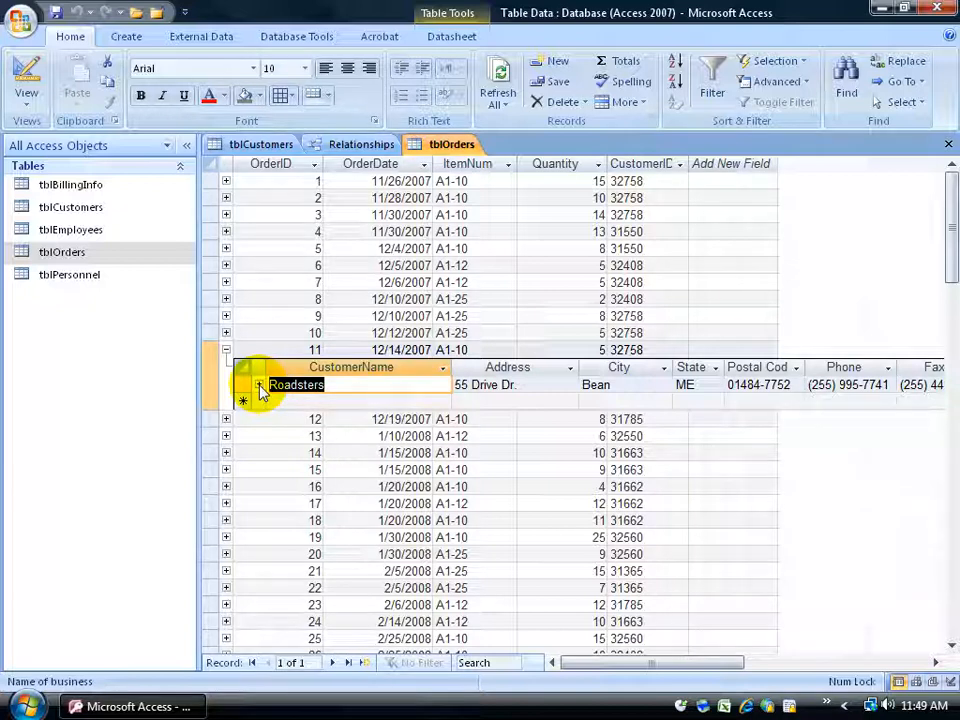
{"action": "left_click", "coordinate": [360, 140]}
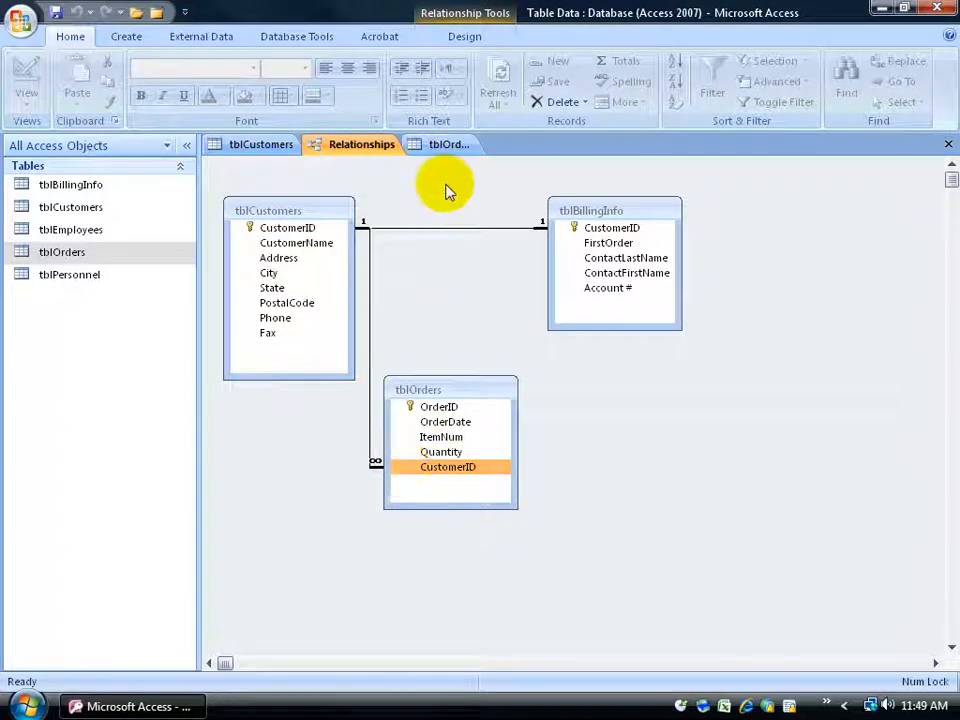
{"action": "left_click", "coordinate": [446, 145]}
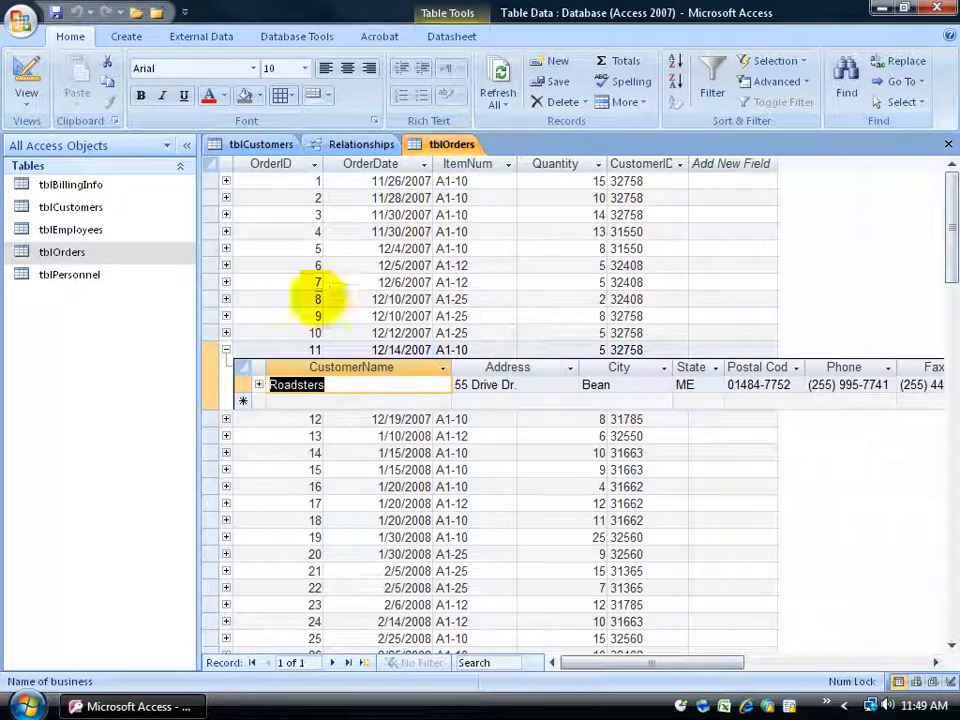
{"action": "left_click", "coordinate": [226, 350]}
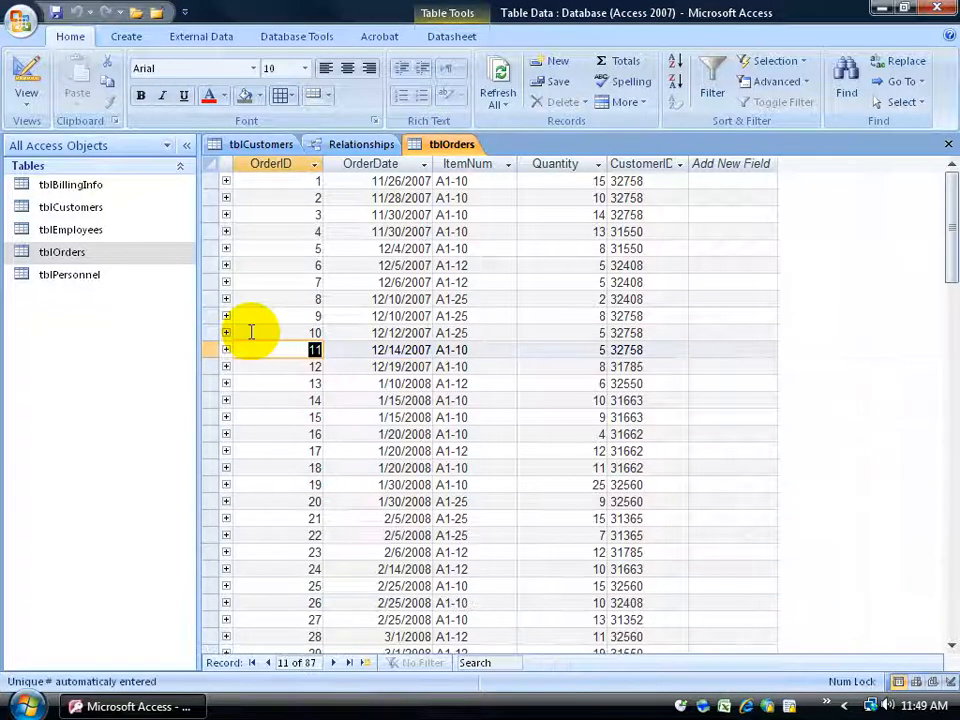
- Expand all customer subdatasheets in tblOrders and all the order subdatasheets nested within them
{"action": "left_click", "coordinate": [624, 102]}
{"action": "mouse_move", "coordinate": [636, 189]}
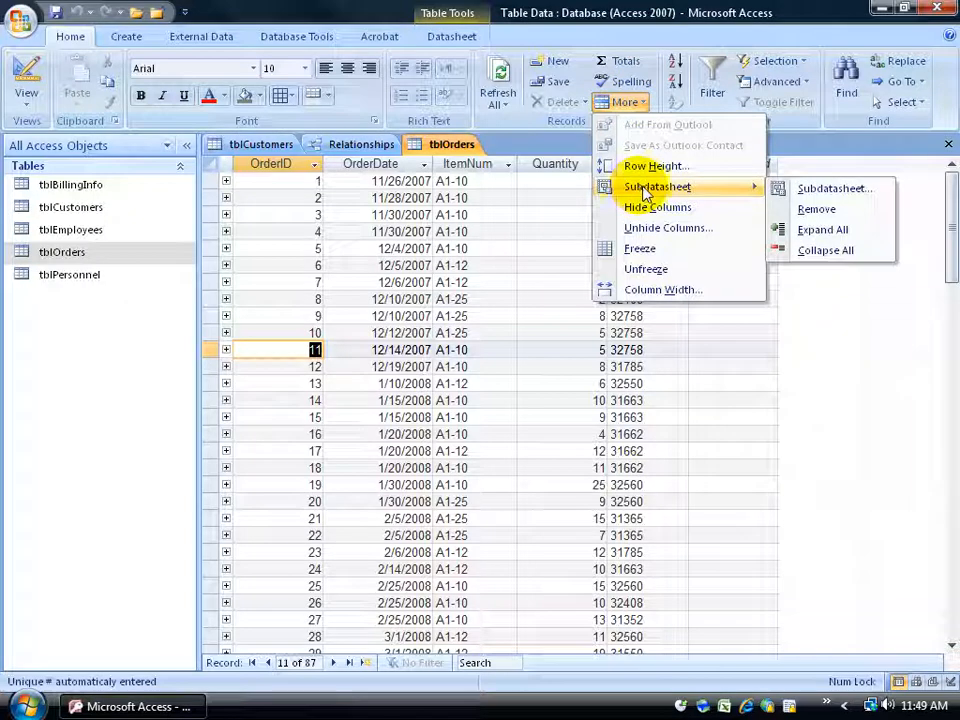
{"action": "left_click", "coordinate": [790, 229]}
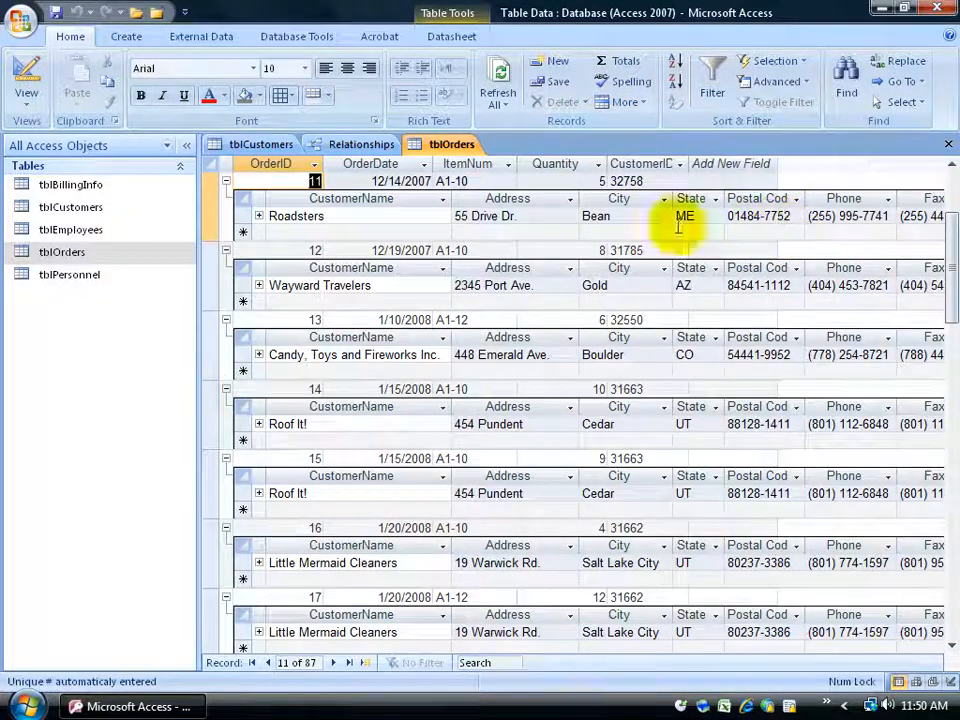
{"action": "left_click", "coordinate": [338, 219]}
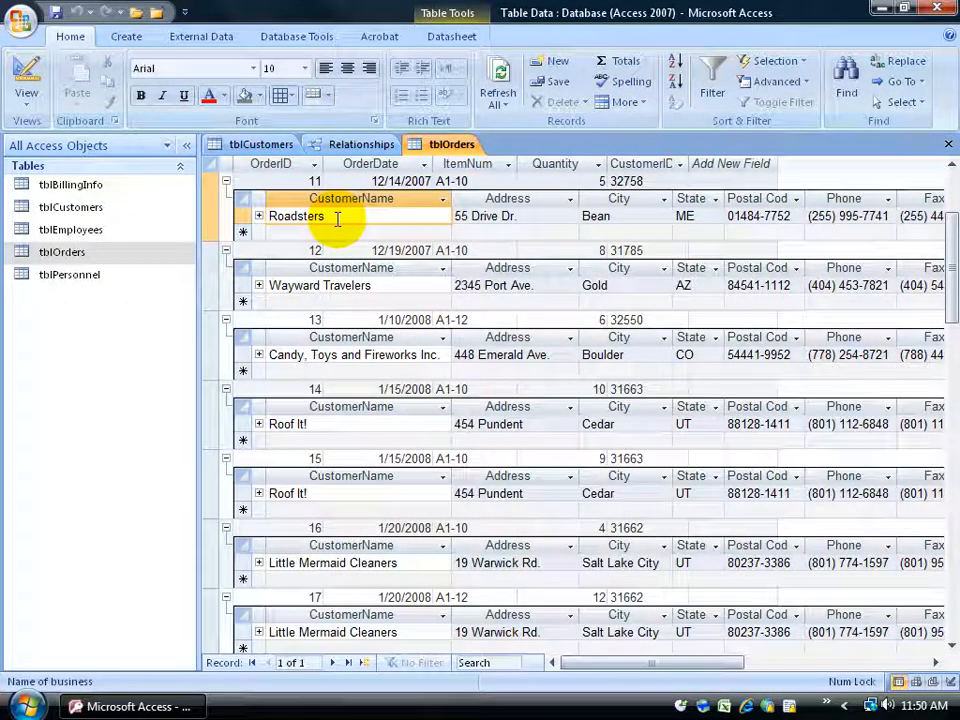
{"action": "left_click", "coordinate": [632, 102]}
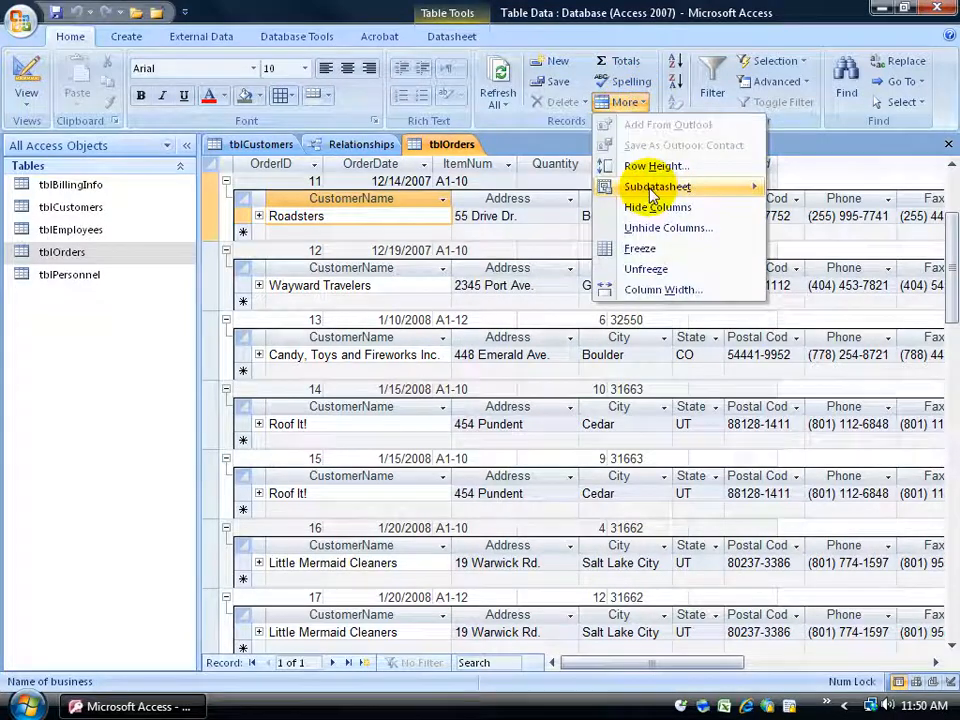
{"action": "mouse_move", "coordinate": [640, 187]}
{"action": "left_click", "coordinate": [808, 229]}
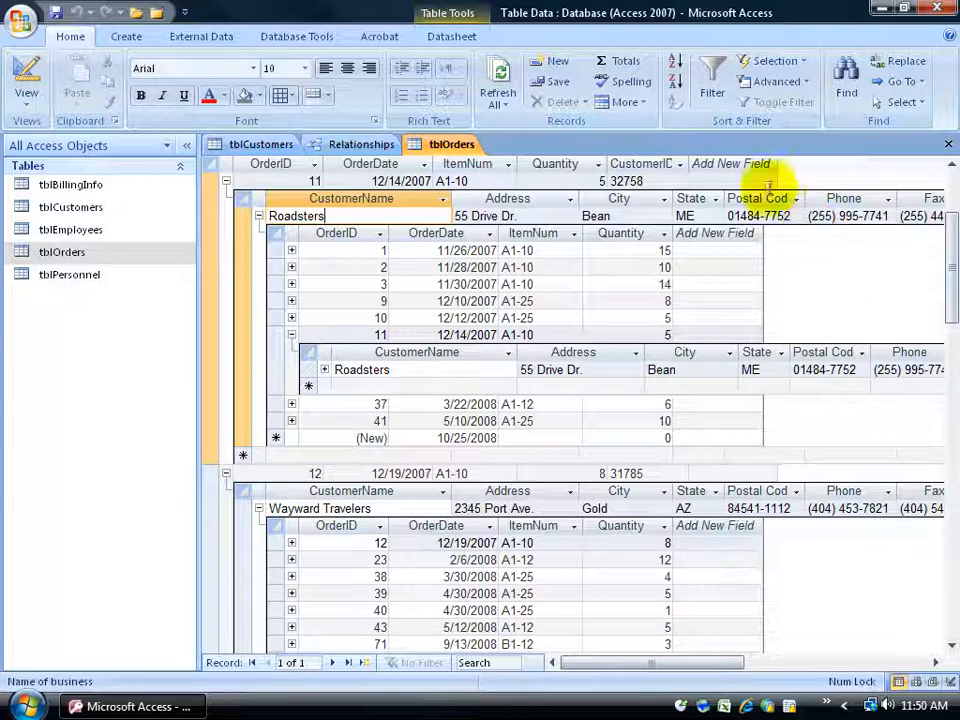
- Collapse all the nested order subdatasheets and all the customer subdatasheets in tblOrders
{"action": "left_click", "coordinate": [638, 102]}
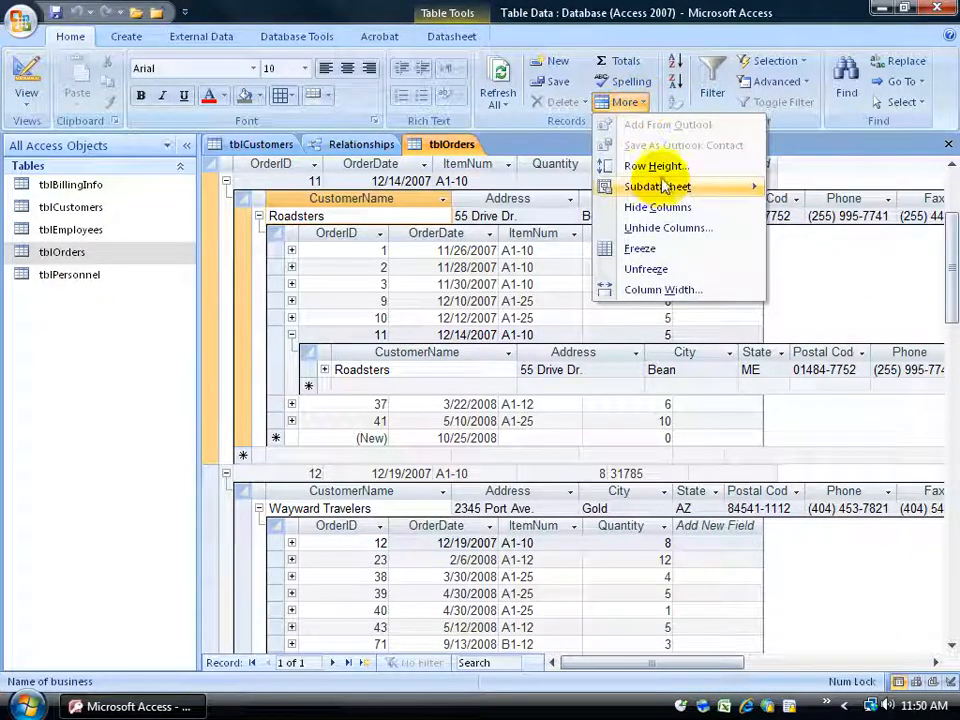
{"action": "mouse_move", "coordinate": [718, 193]}
{"action": "left_click", "coordinate": [815, 250]}
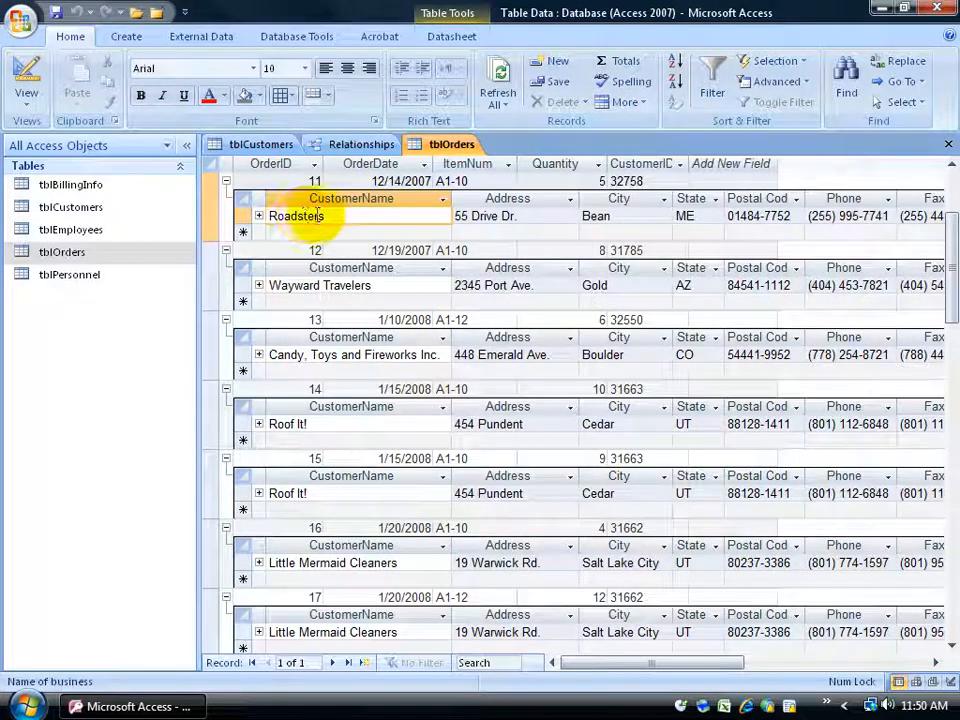
{"action": "left_click", "coordinate": [630, 102]}
{"action": "mouse_move", "coordinate": [707, 193]}
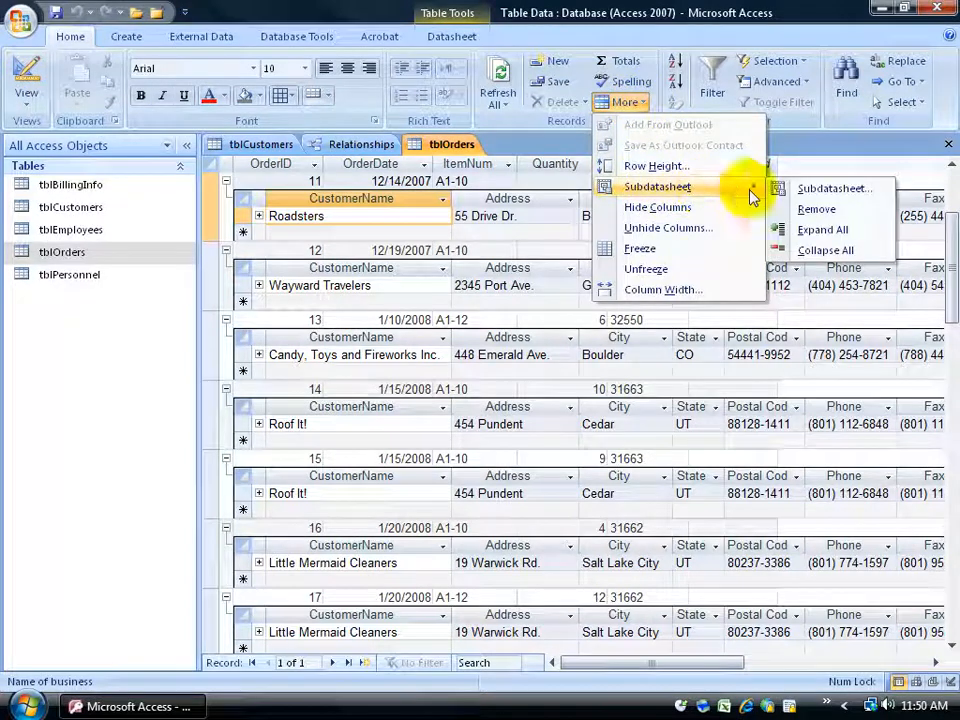
{"action": "left_click", "coordinate": [826, 251]}
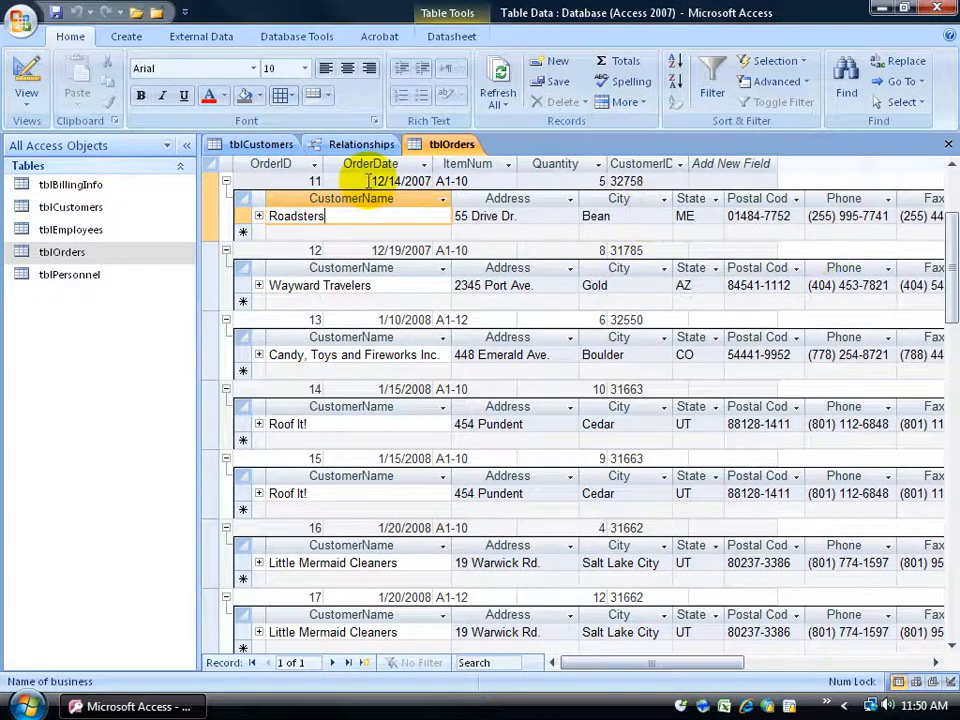
{"action": "left_click", "coordinate": [315, 180]}
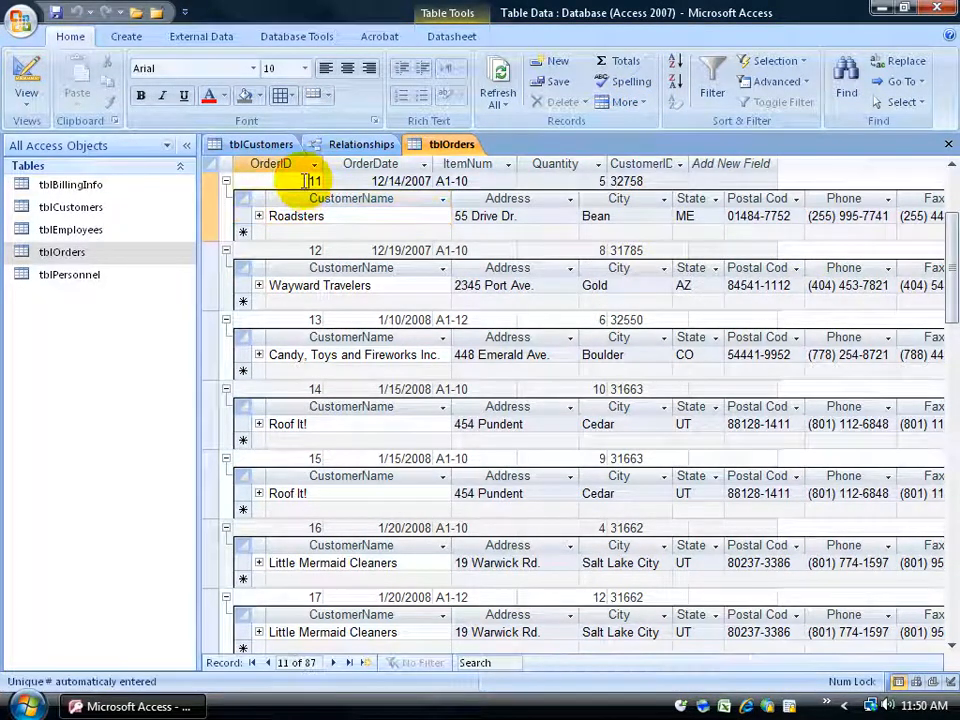
{"action": "left_click", "coordinate": [624, 102]}
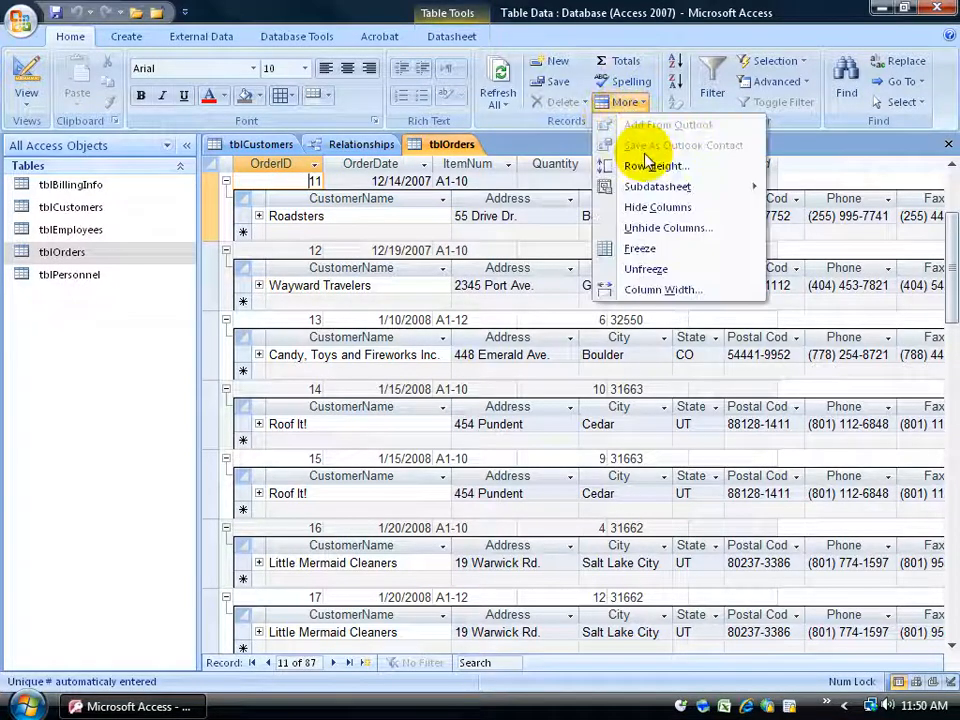
{"action": "mouse_move", "coordinate": [754, 188]}
{"action": "left_click", "coordinate": [818, 250]}
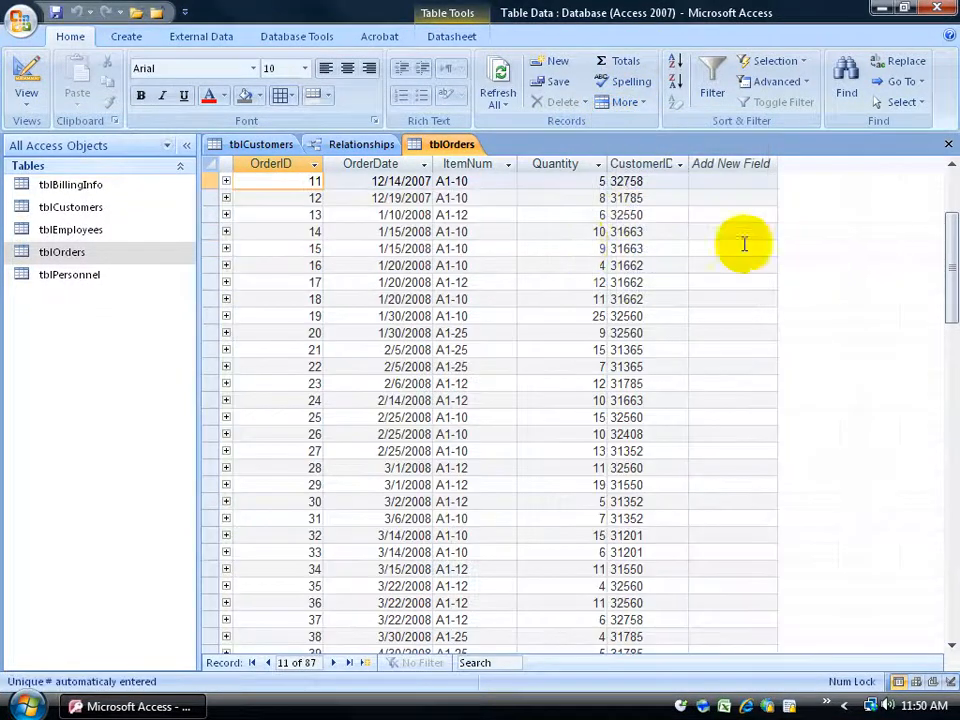
- Remove the subdatasheet from tblOrders and return to the table relationships
{"action": "left_click", "coordinate": [630, 102]}
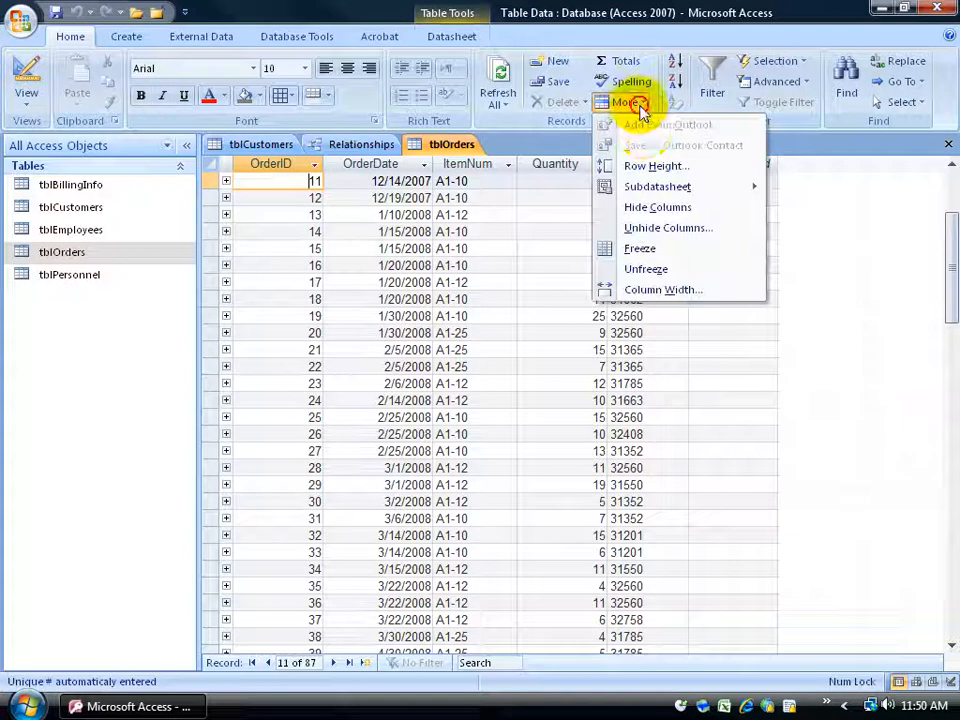
{"action": "mouse_move", "coordinate": [698, 192]}
{"action": "left_click", "coordinate": [812, 209]}
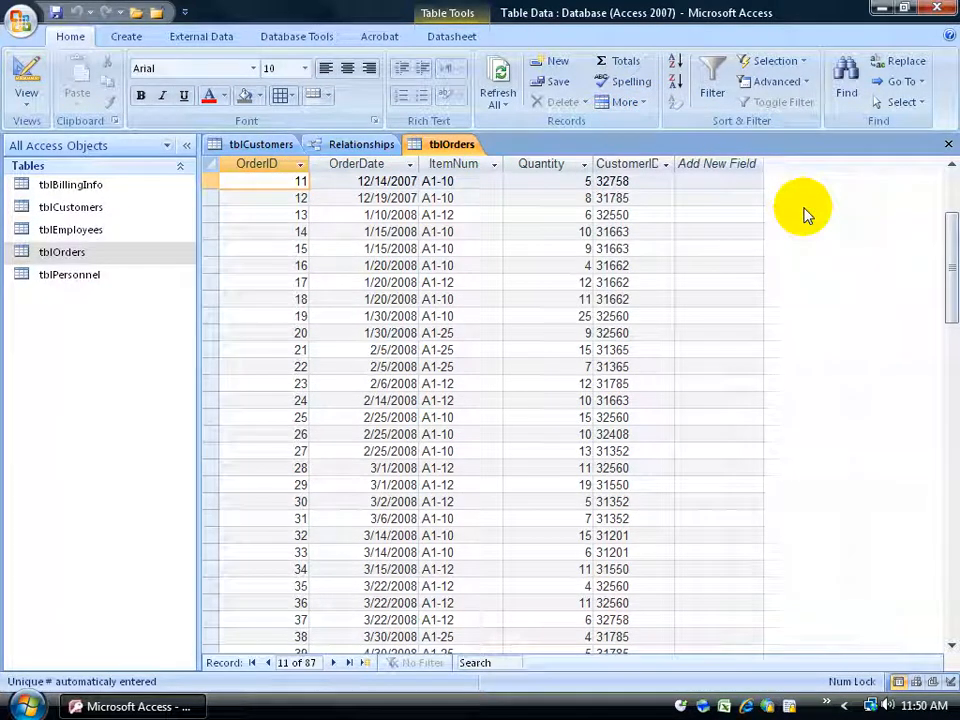
{"action": "left_click", "coordinate": [368, 145]}
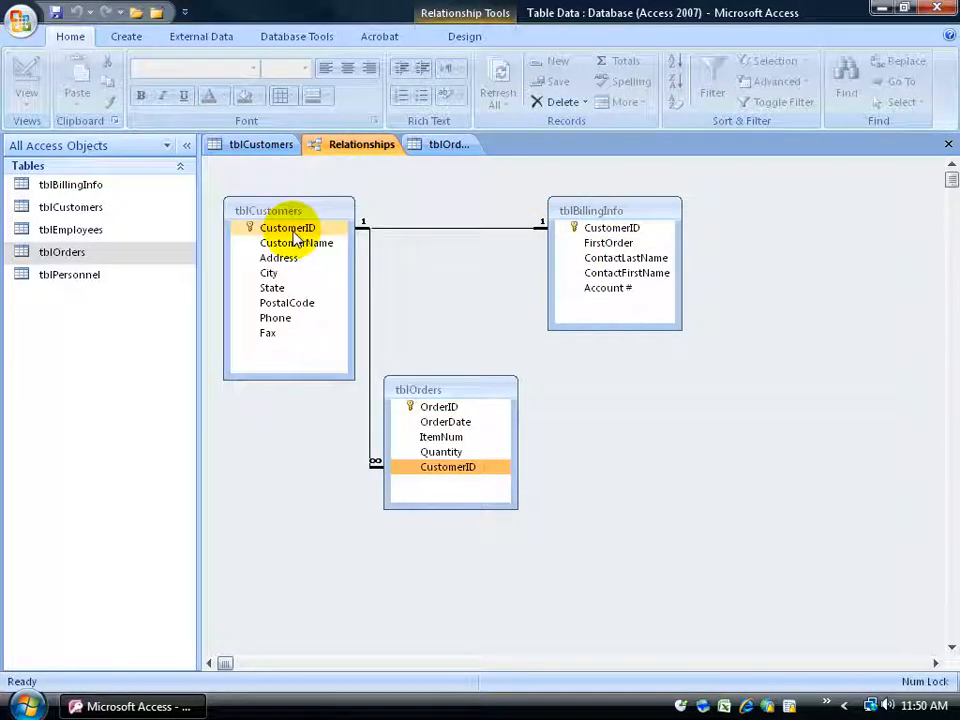
- Open tblBillingInfo and expand the first record's customer subdatasheet and the orders nested under Star Temps
{"action": "double_click", "coordinate": [70, 185]}
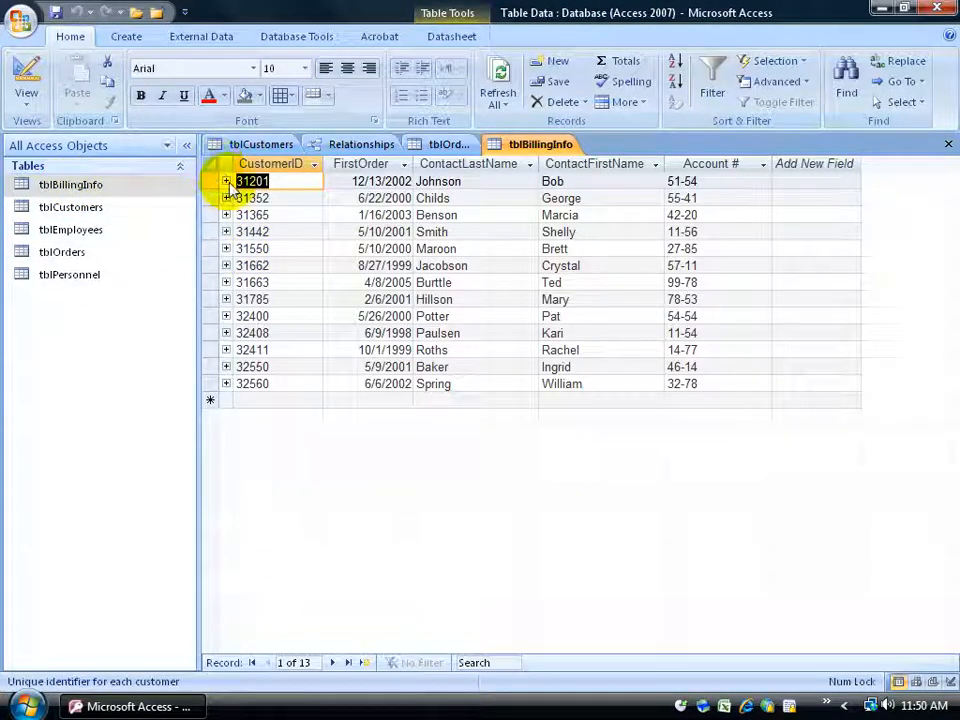
{"action": "left_click", "coordinate": [226, 182]}
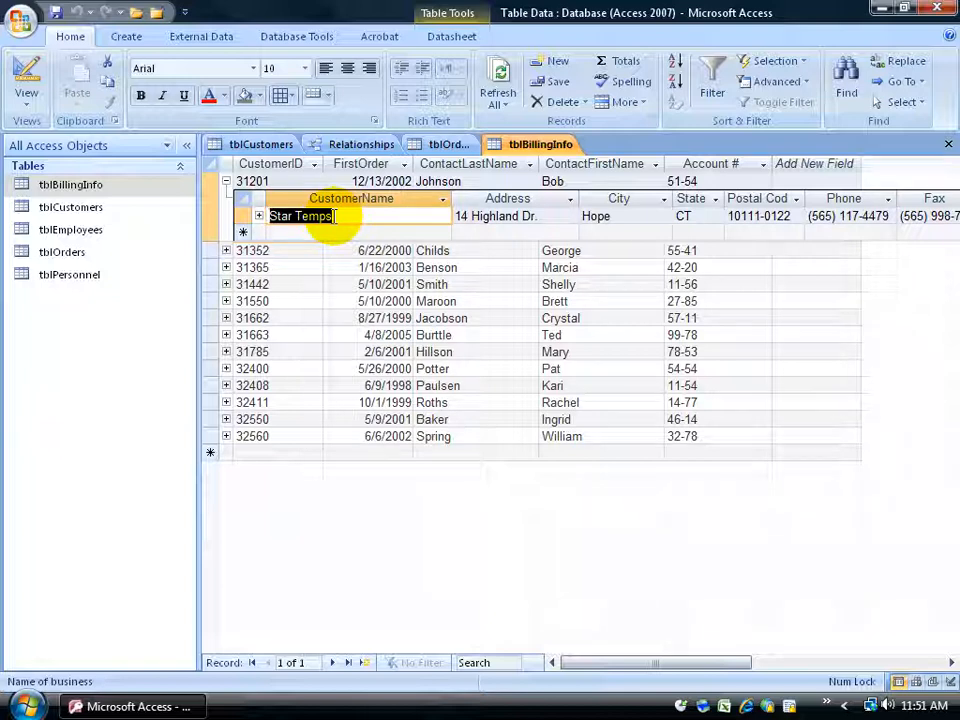
{"action": "left_click", "coordinate": [259, 216]}
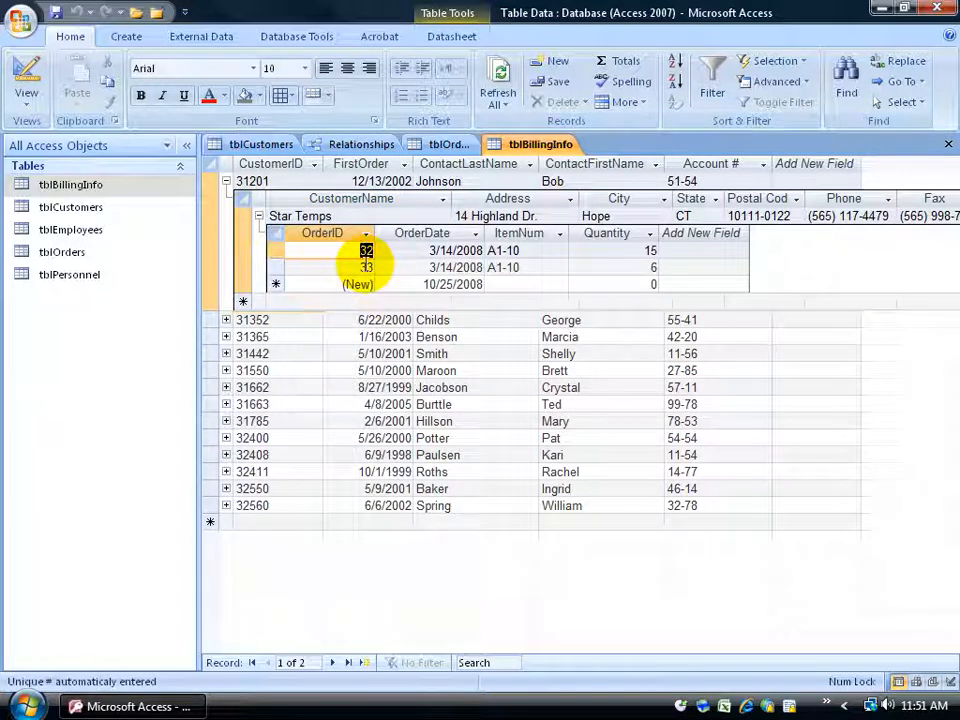
- Set the Quantity of the first nested Star Temps order to 14 and save the record
{"action": "double_click", "coordinate": [648, 250]}
{"action": "type", "text": "14"}
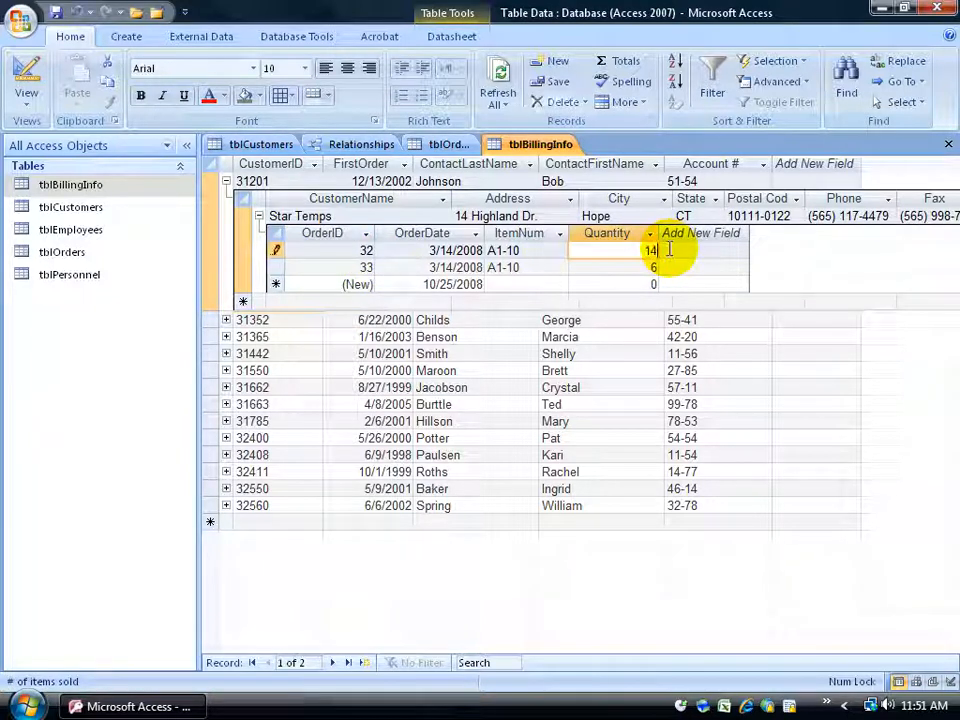
{"action": "key", "text": "Down"}
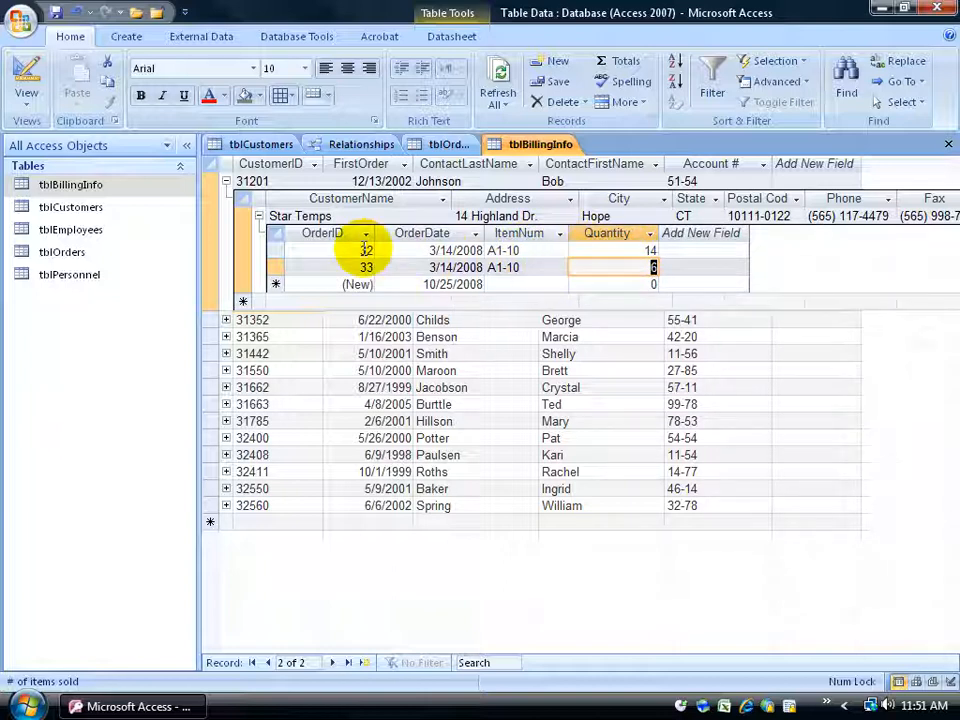
- Check the Quantity of the same Star Temps order in tblOrders and return to tblBillingInfo
{"action": "left_click", "coordinate": [449, 144]}
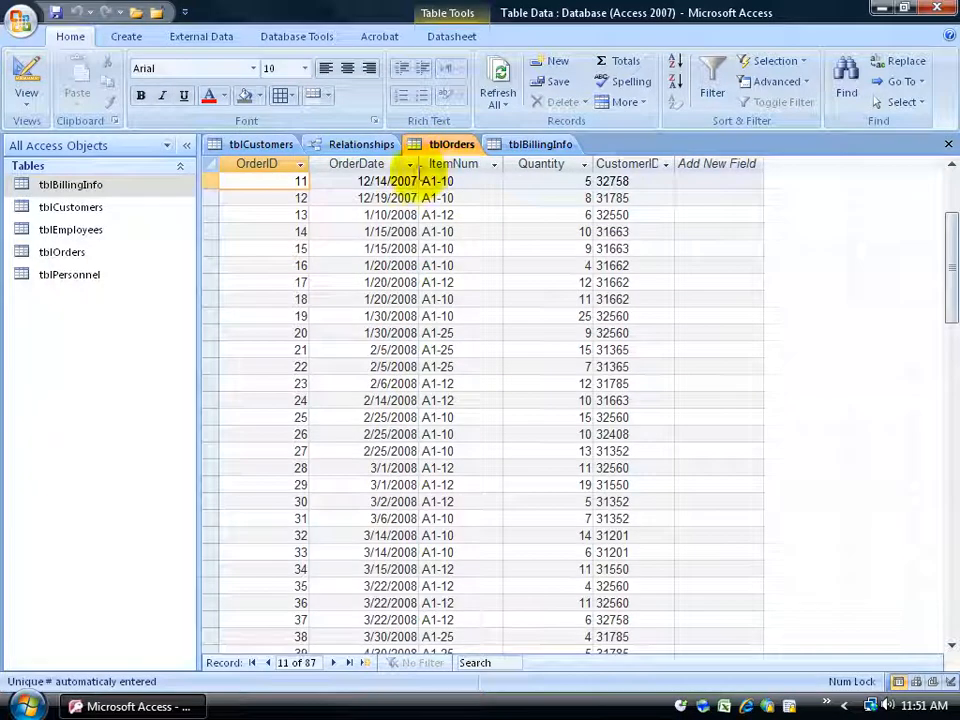
{"action": "left_click", "coordinate": [288, 535]}
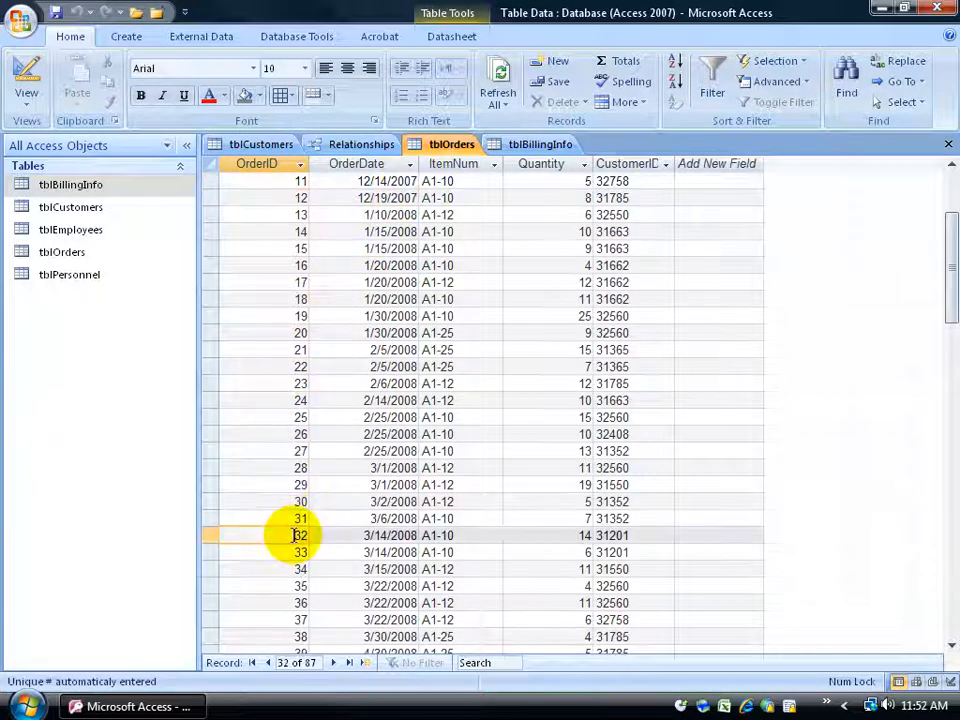
{"action": "left_click", "coordinate": [544, 535]}
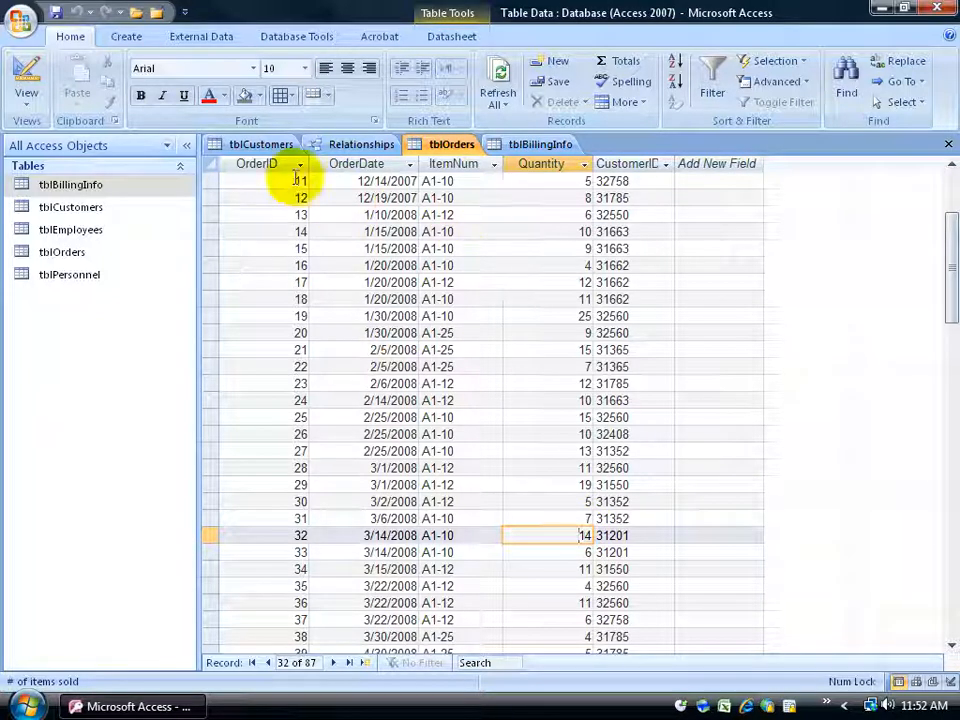
{"action": "left_click", "coordinate": [522, 146]}
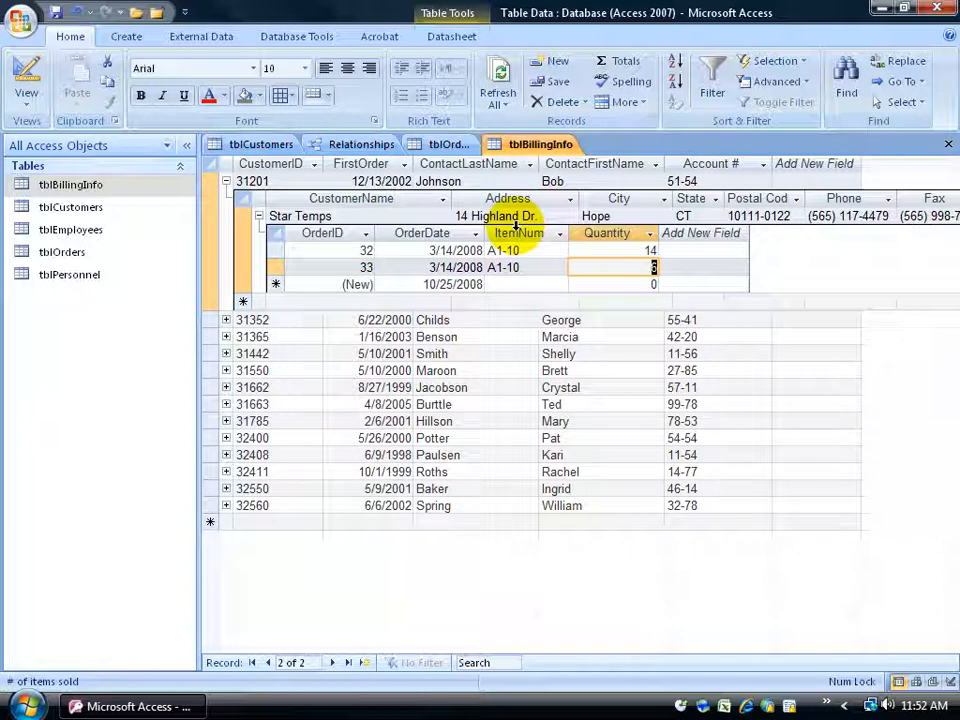
{"action": "type", "text": "3"}
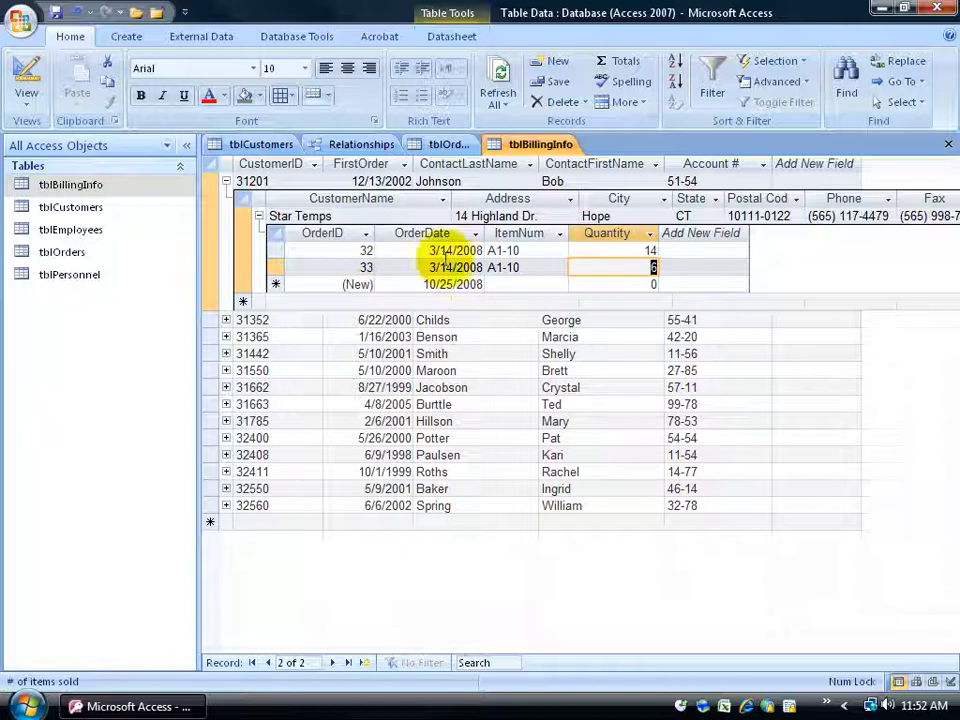
- Collapse and re-expand the first billing record, and review its contact last name and the nested Star Temps order
{"action": "left_click", "coordinate": [226, 181]}
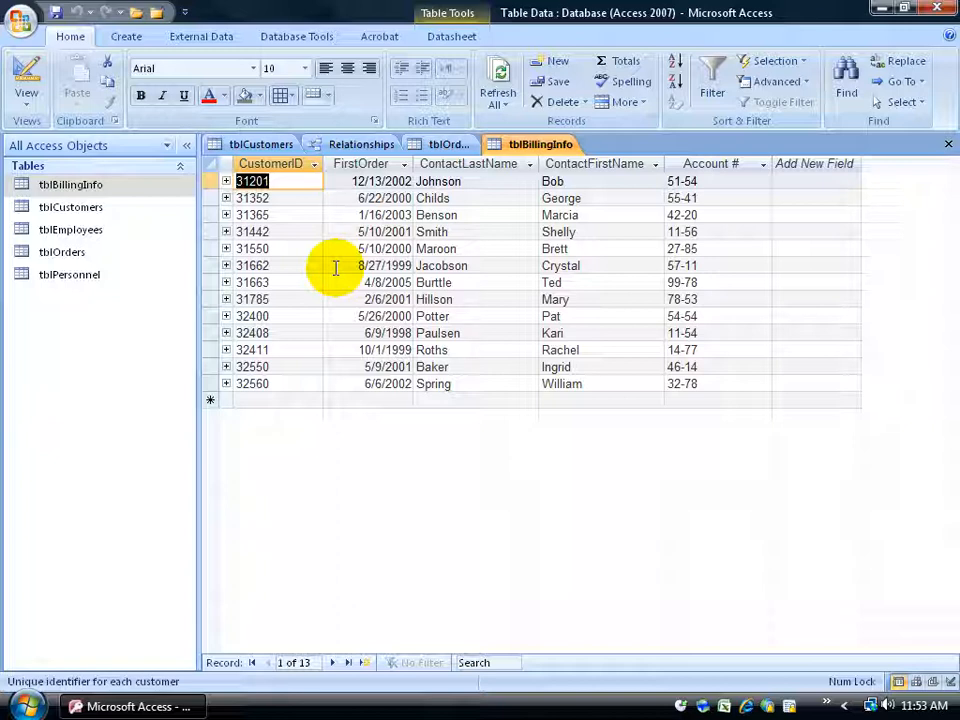
{"action": "left_click", "coordinate": [226, 181]}
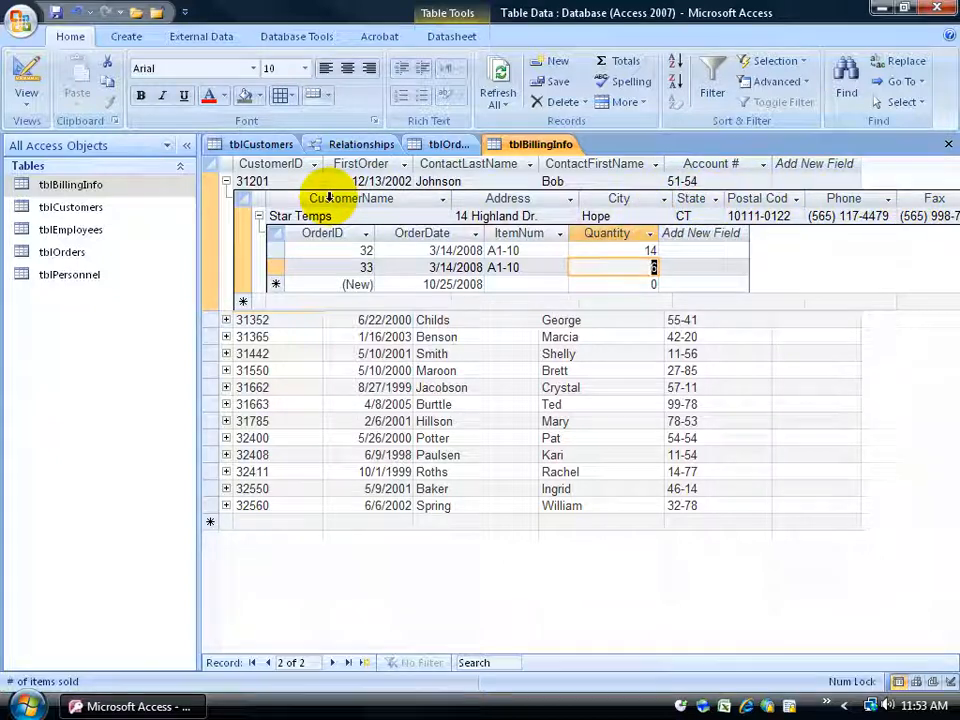
{"action": "left_click", "coordinate": [463, 181]}
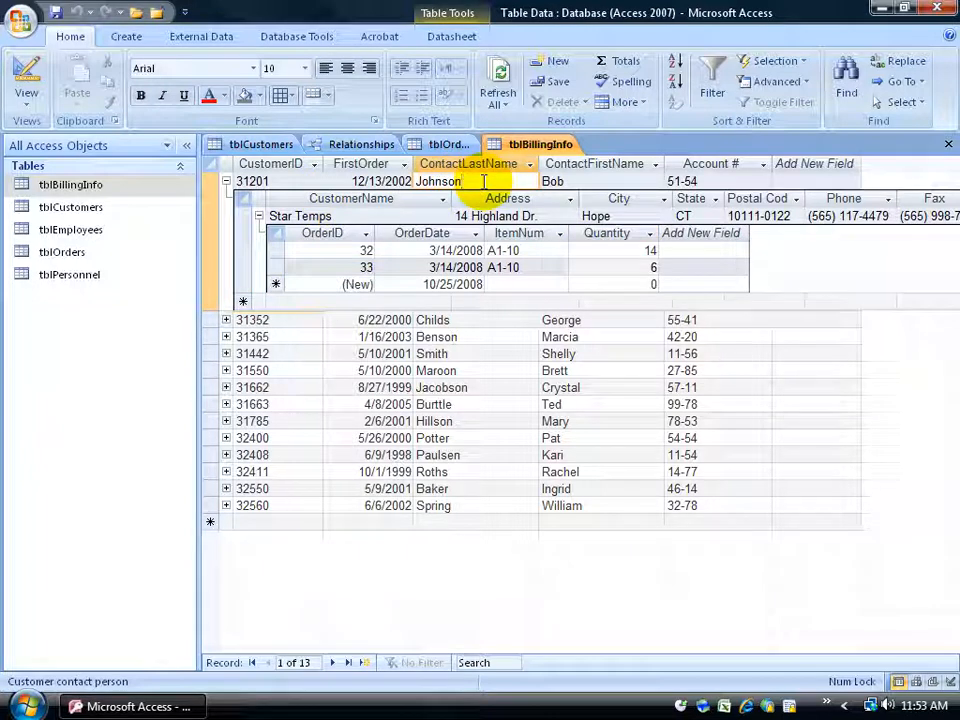
{"action": "left_click", "coordinate": [362, 250]}
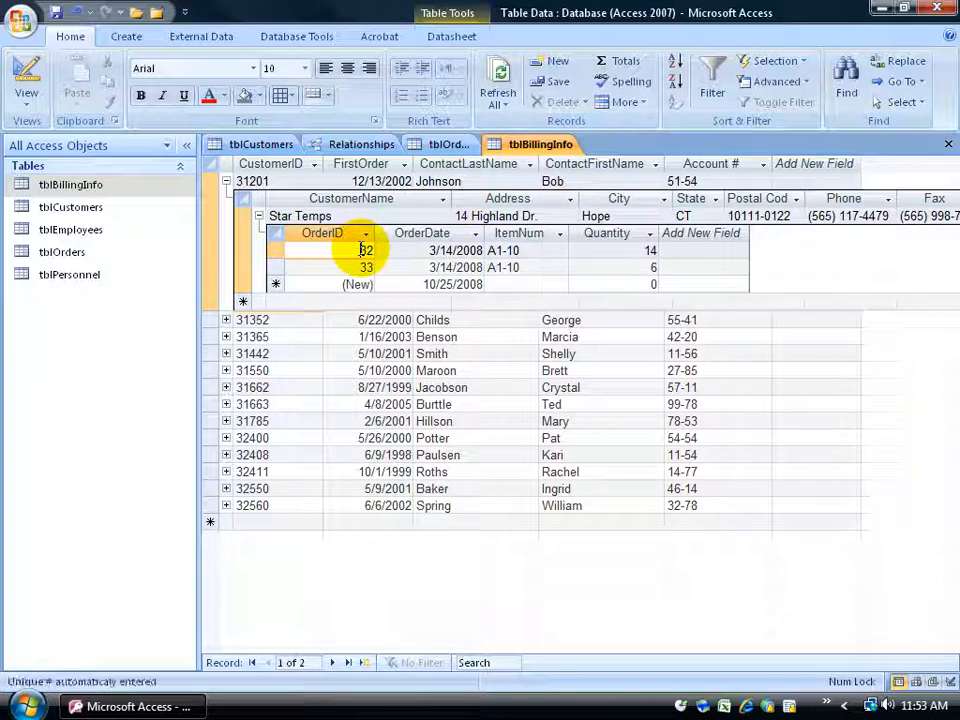